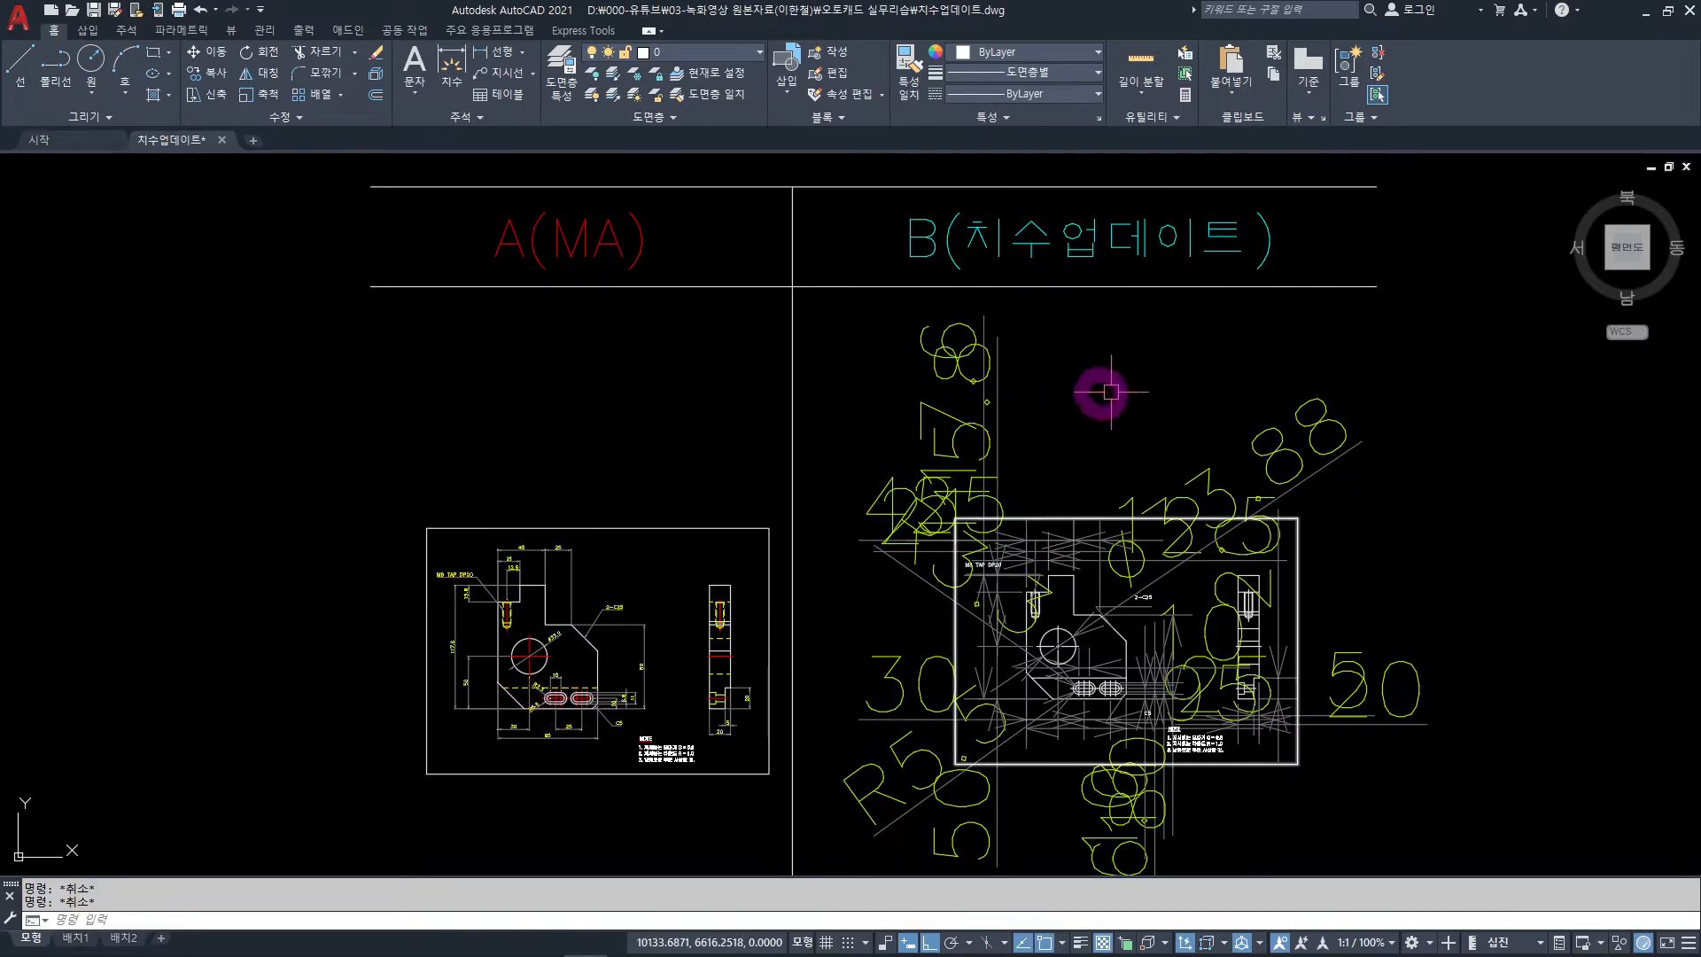
Set ISO-25 x2 as the current dimension style in the Dimension Style Manager
left_click_drag(921, 782, 1028, 675)
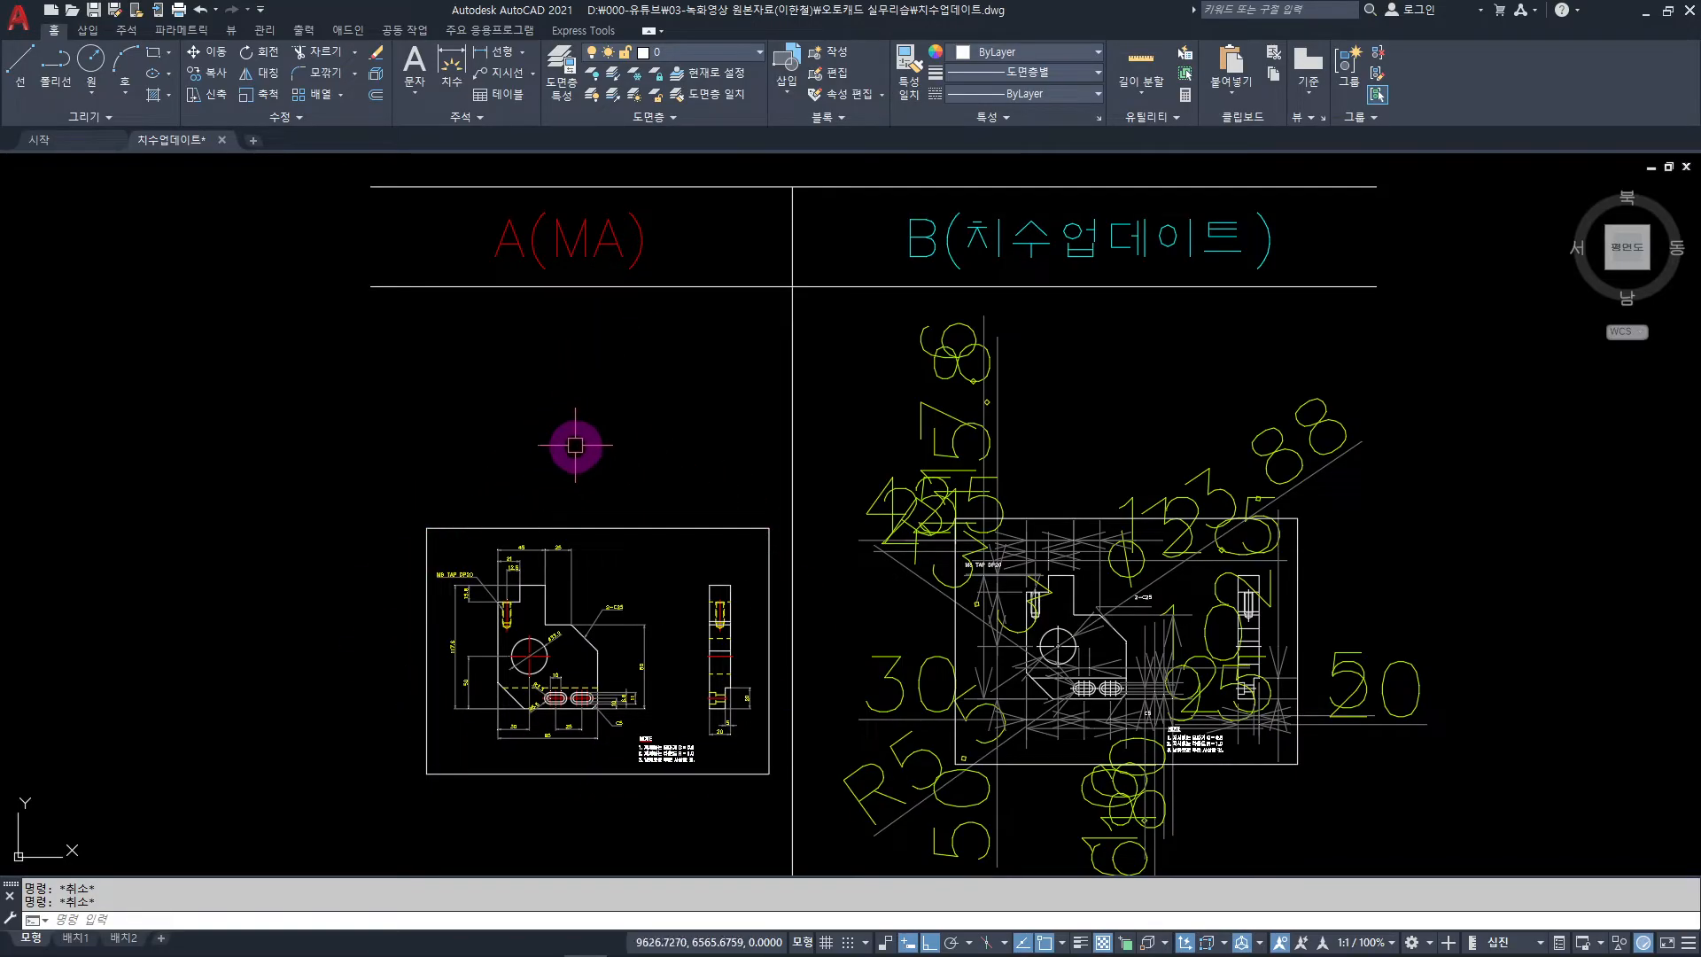
type("D")
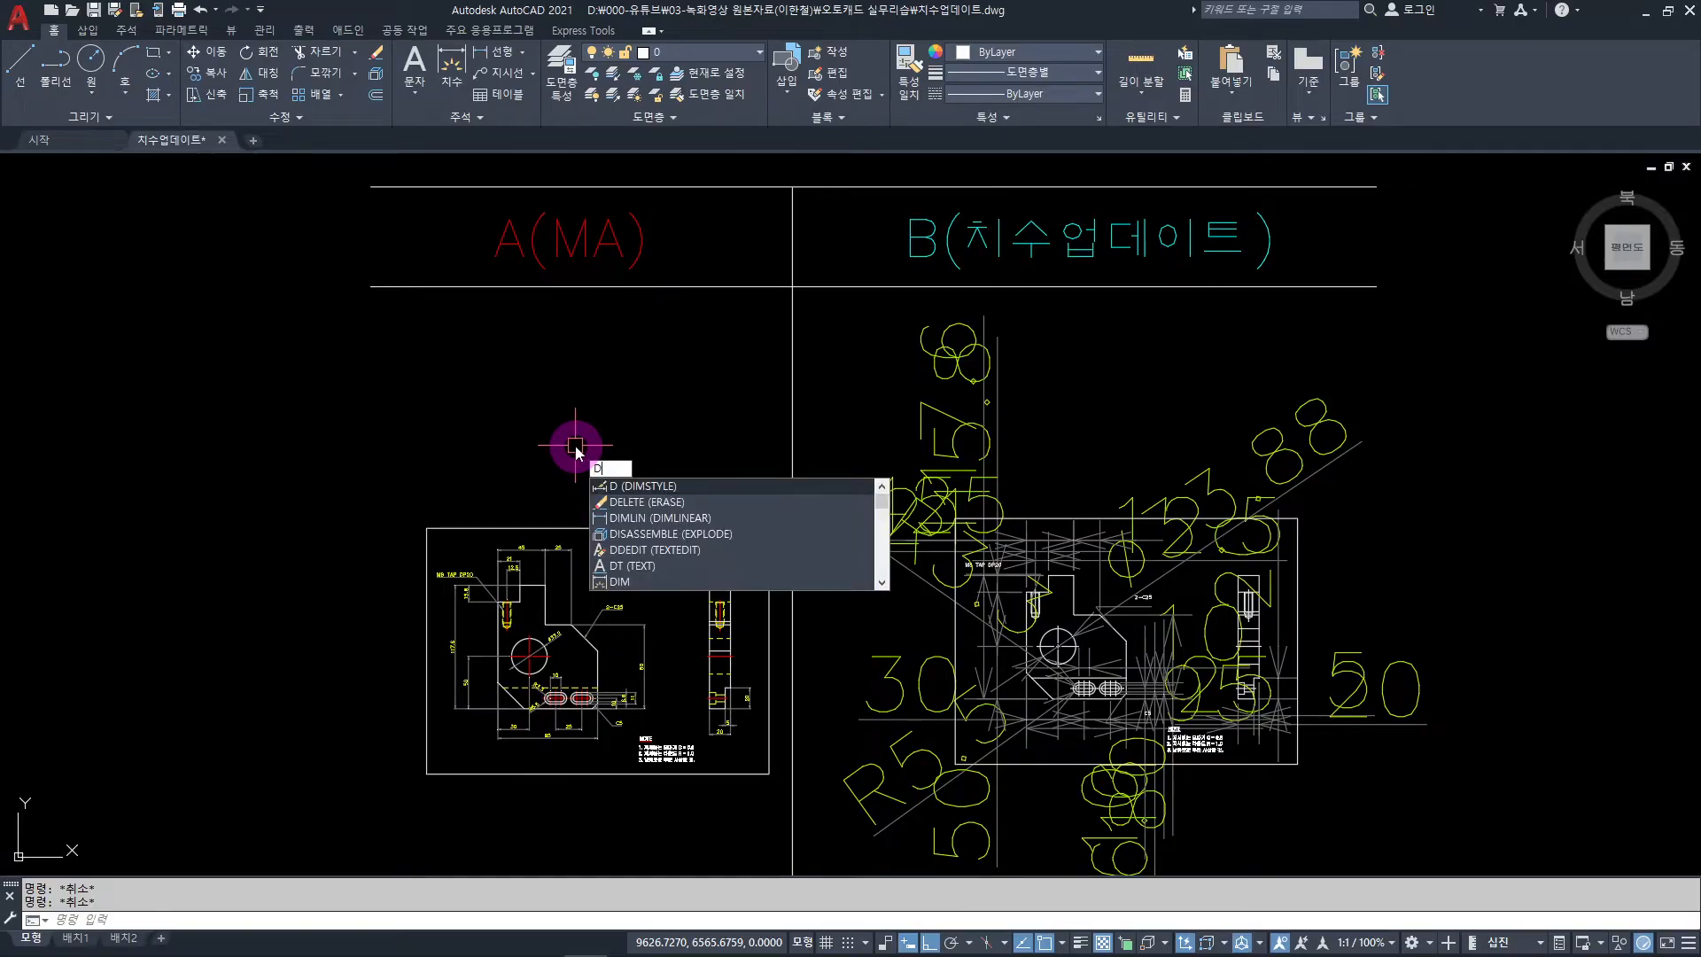
key("Return")
left_click_drag(831, 344, 838, 222)
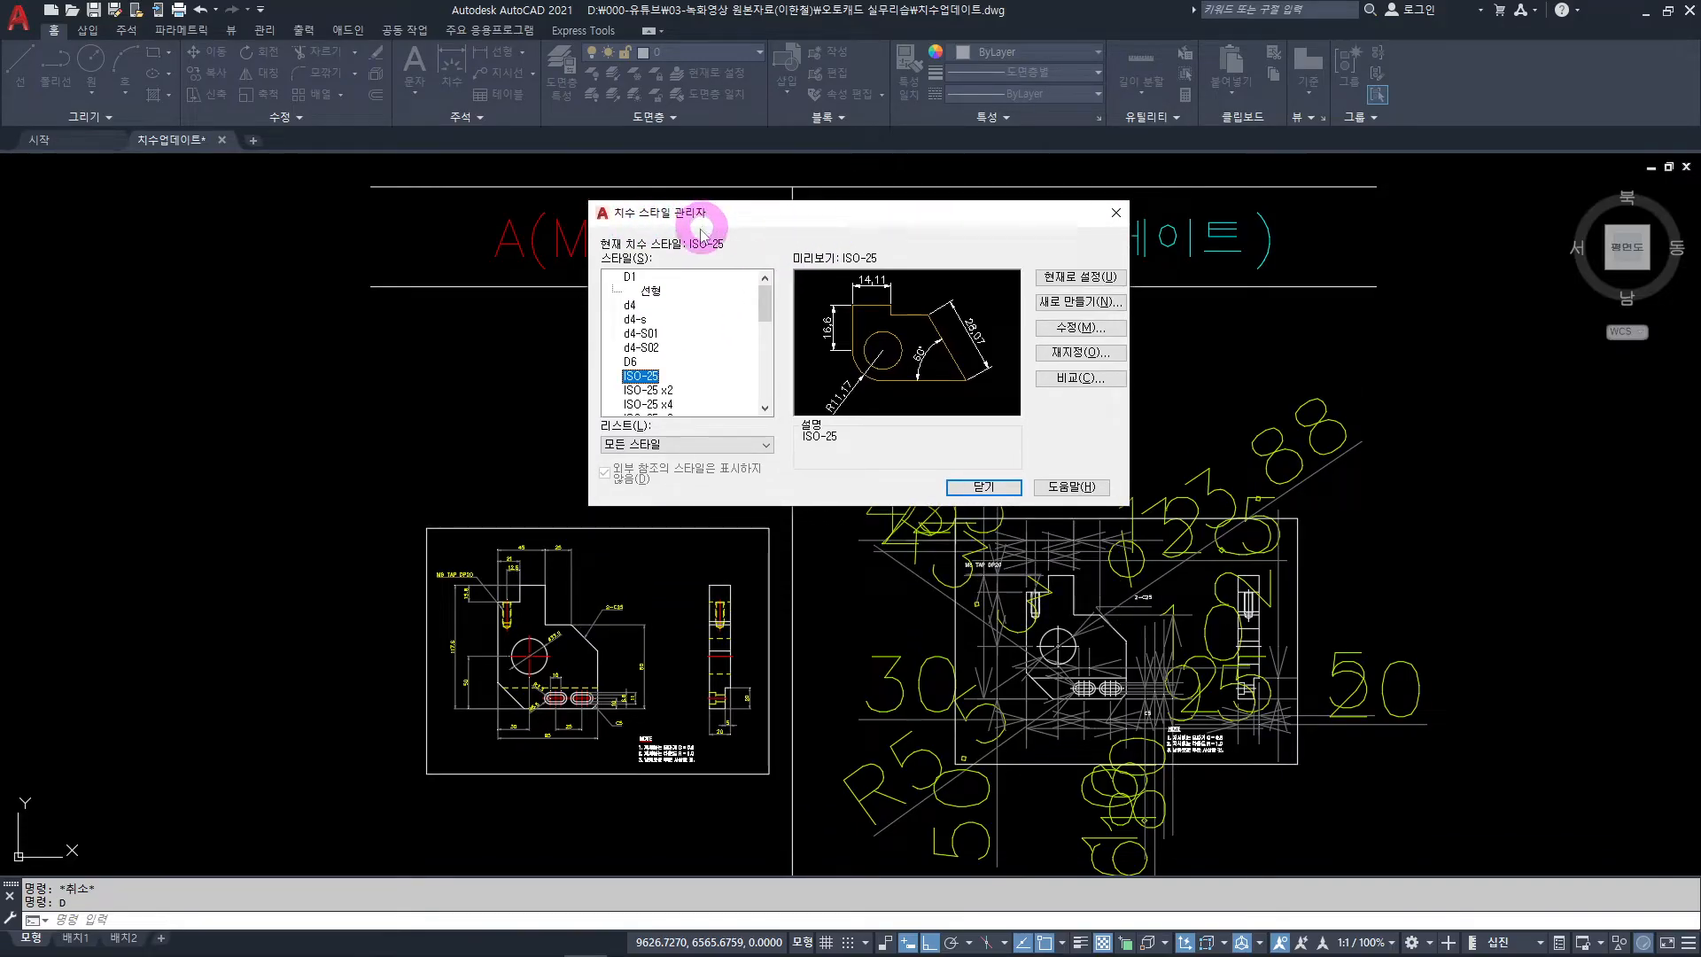
left_click(641, 391)
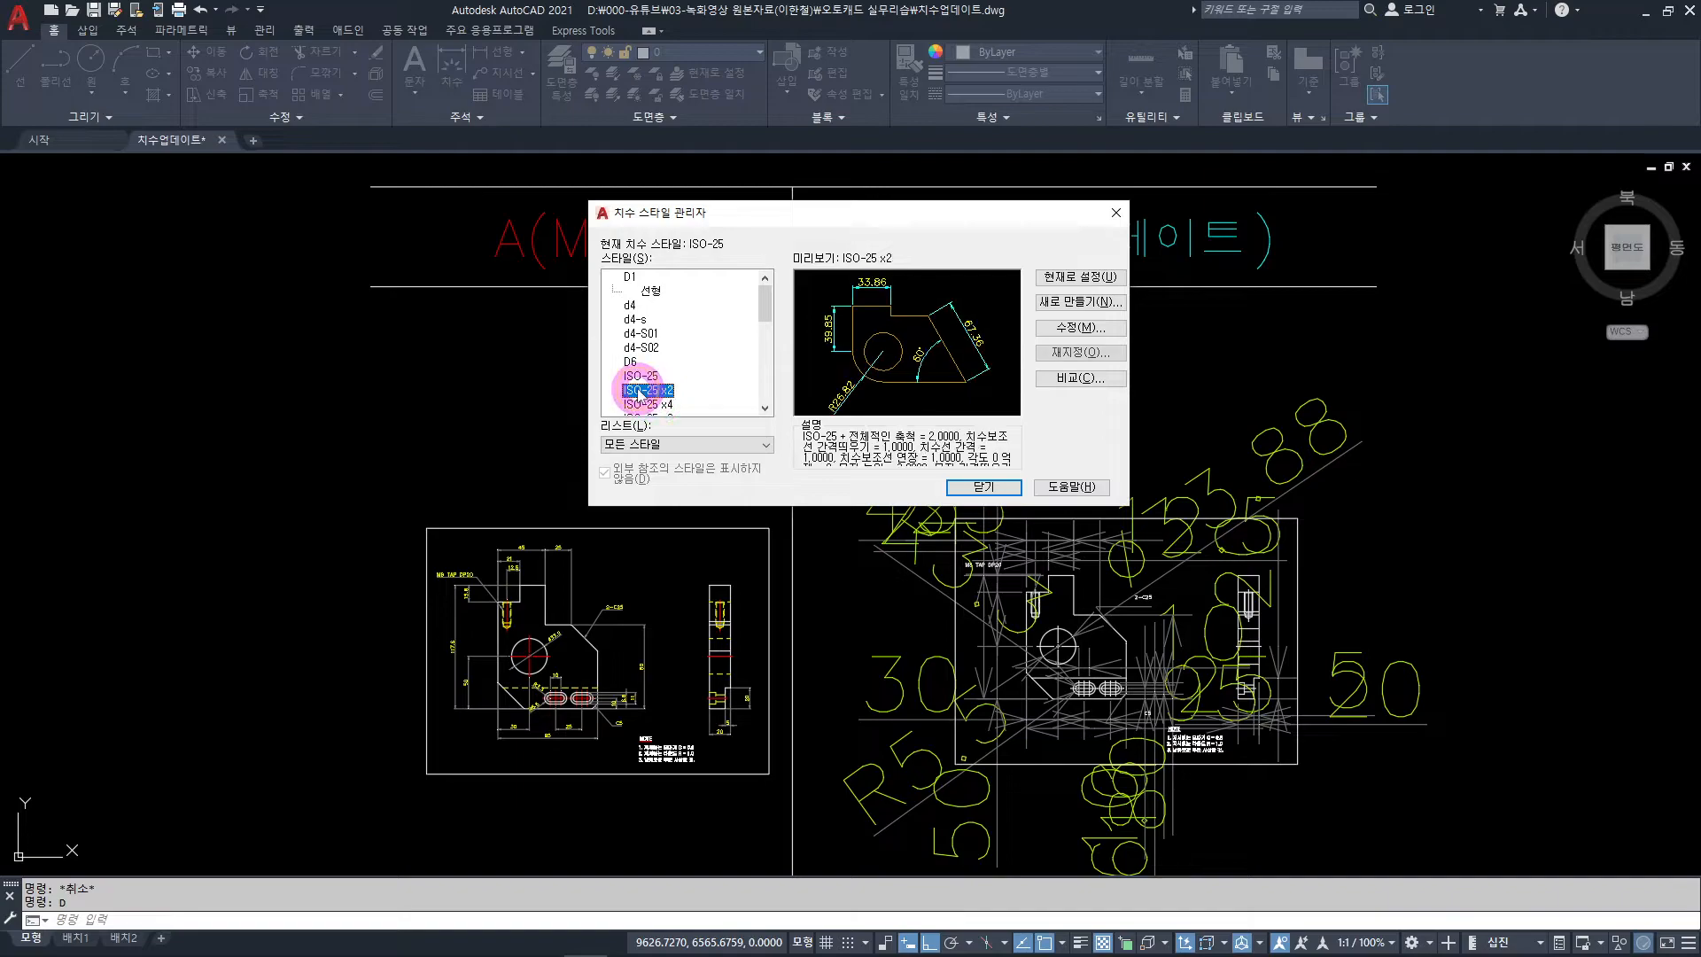
left_click(1075, 282)
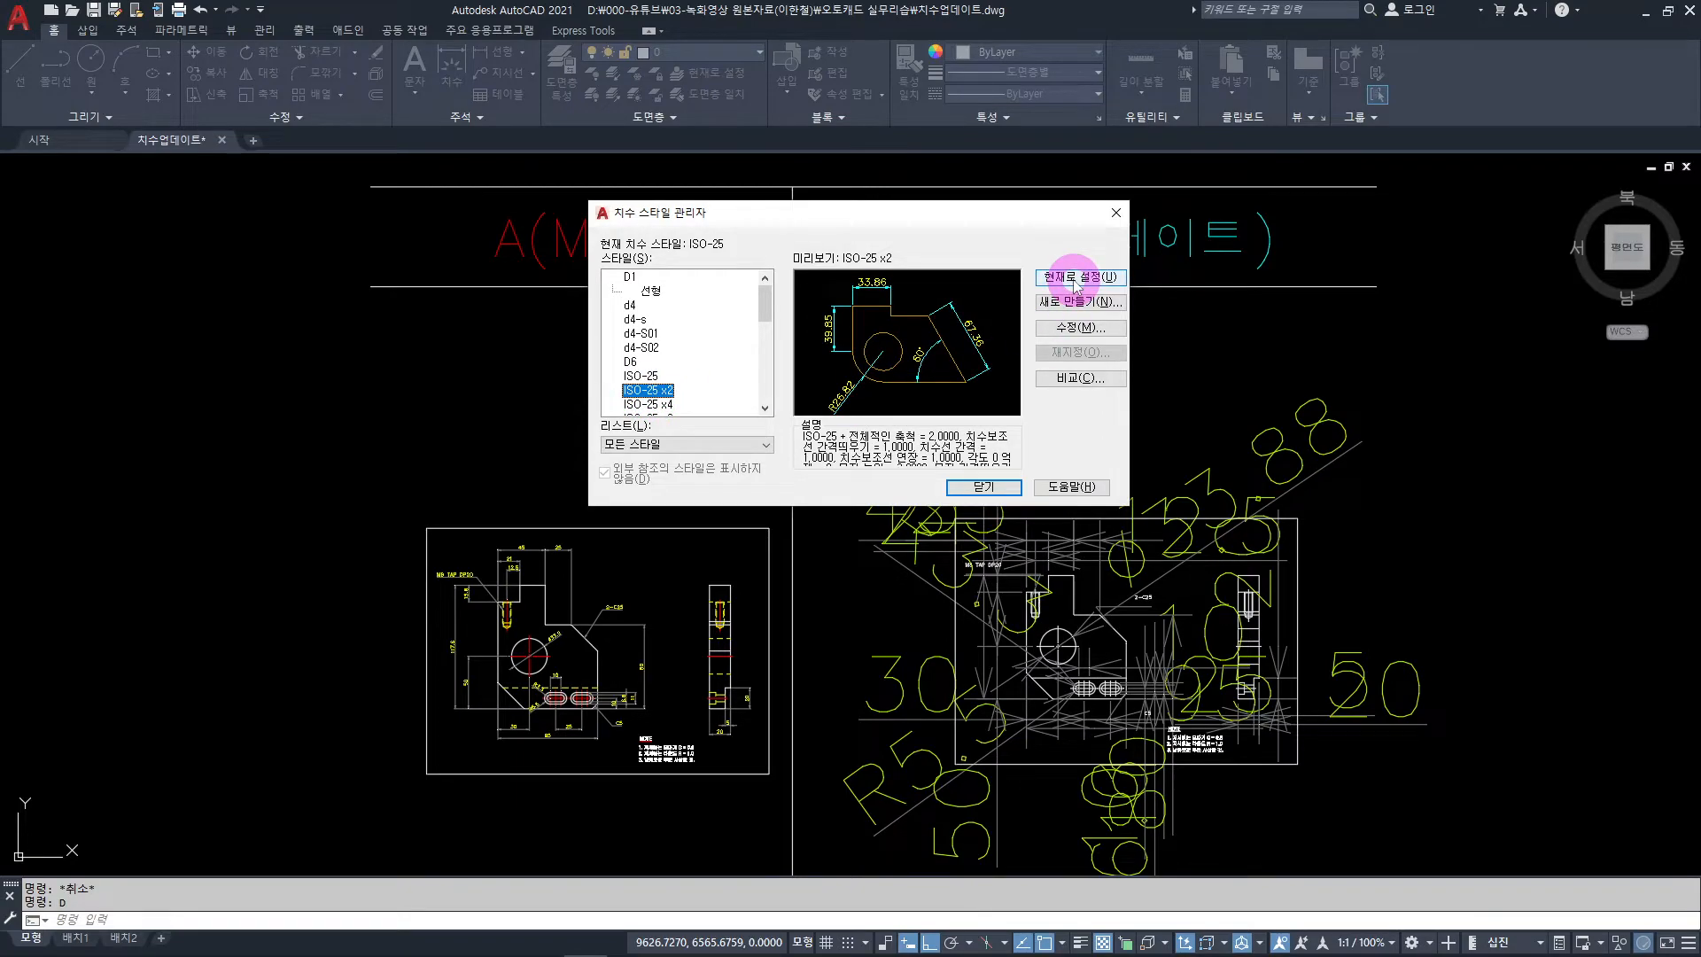
left_click(984, 487)
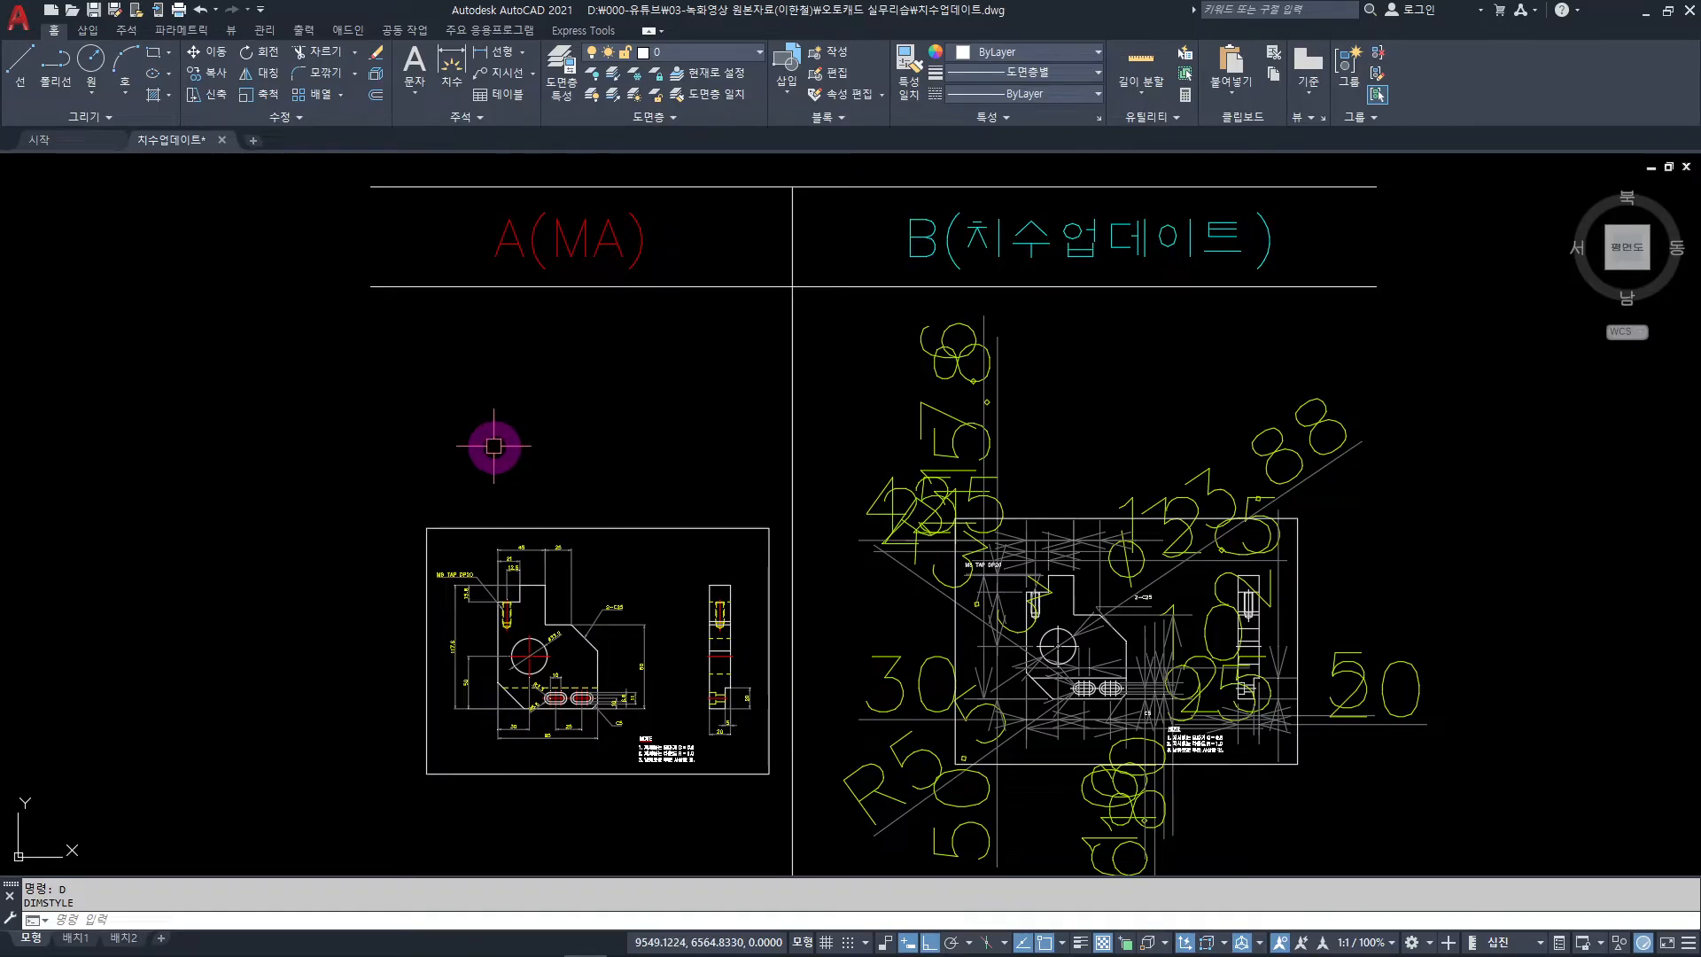
Place a horizontal linear dimension about 90 units long in the empty space above the A(MA) drawing
left_click(494, 60)
left_click(488, 399)
left_click(582, 410)
left_click(570, 379)
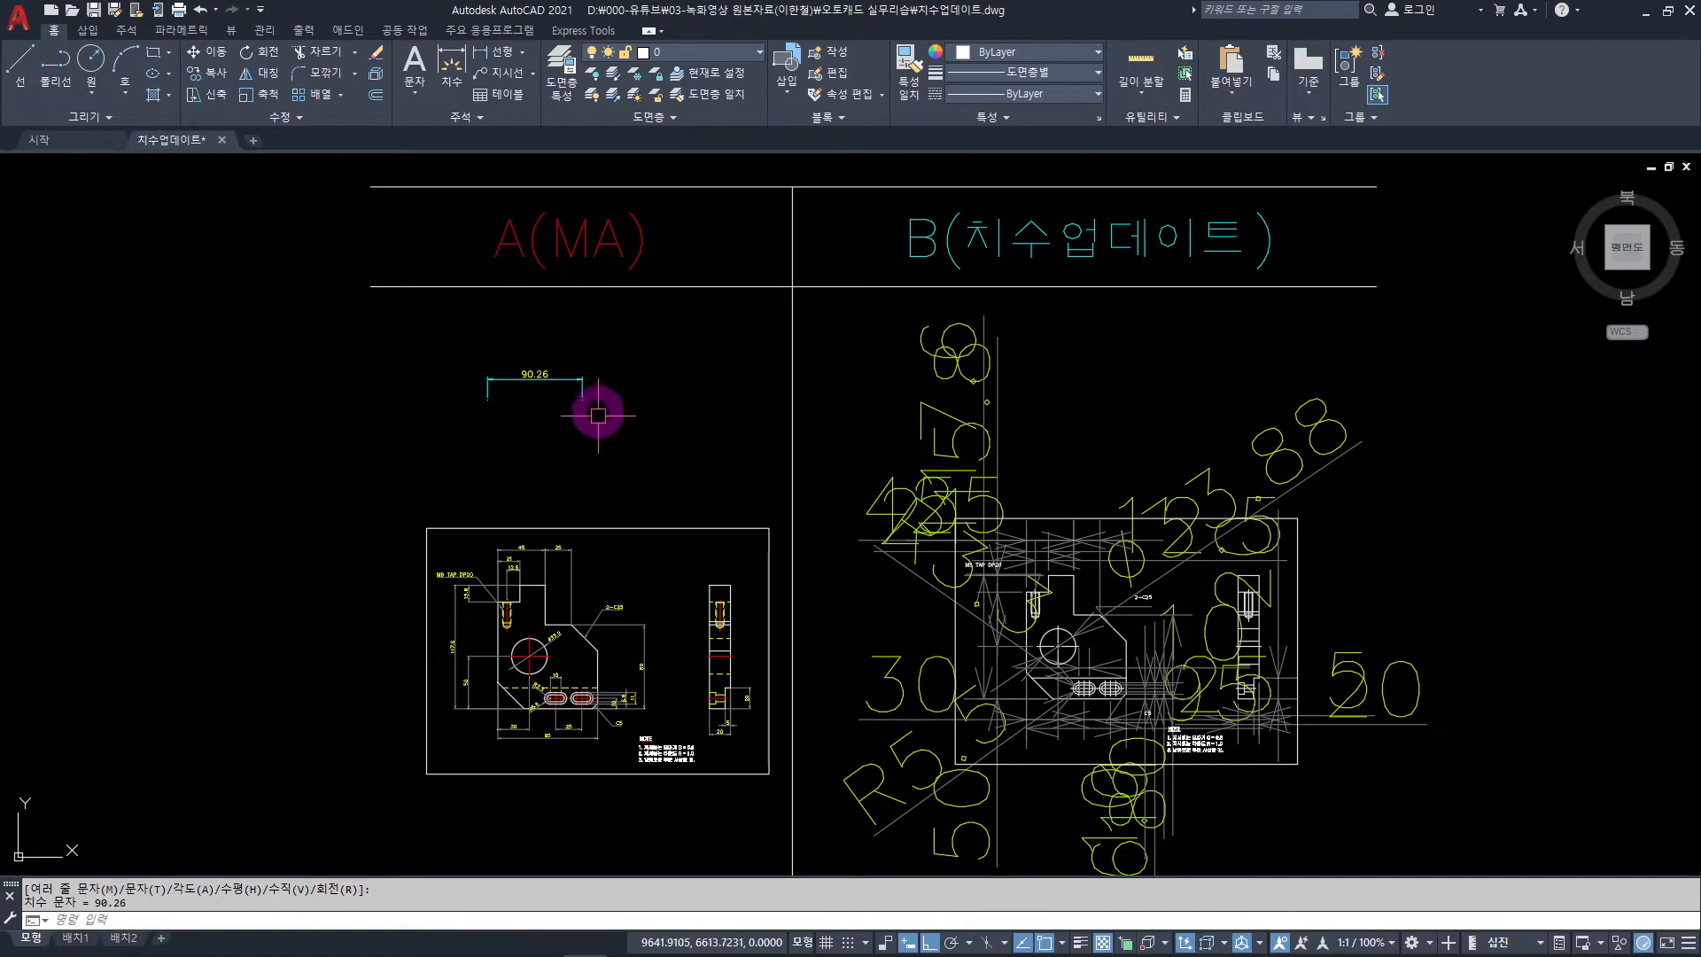
key("Escape")
key("Escape")
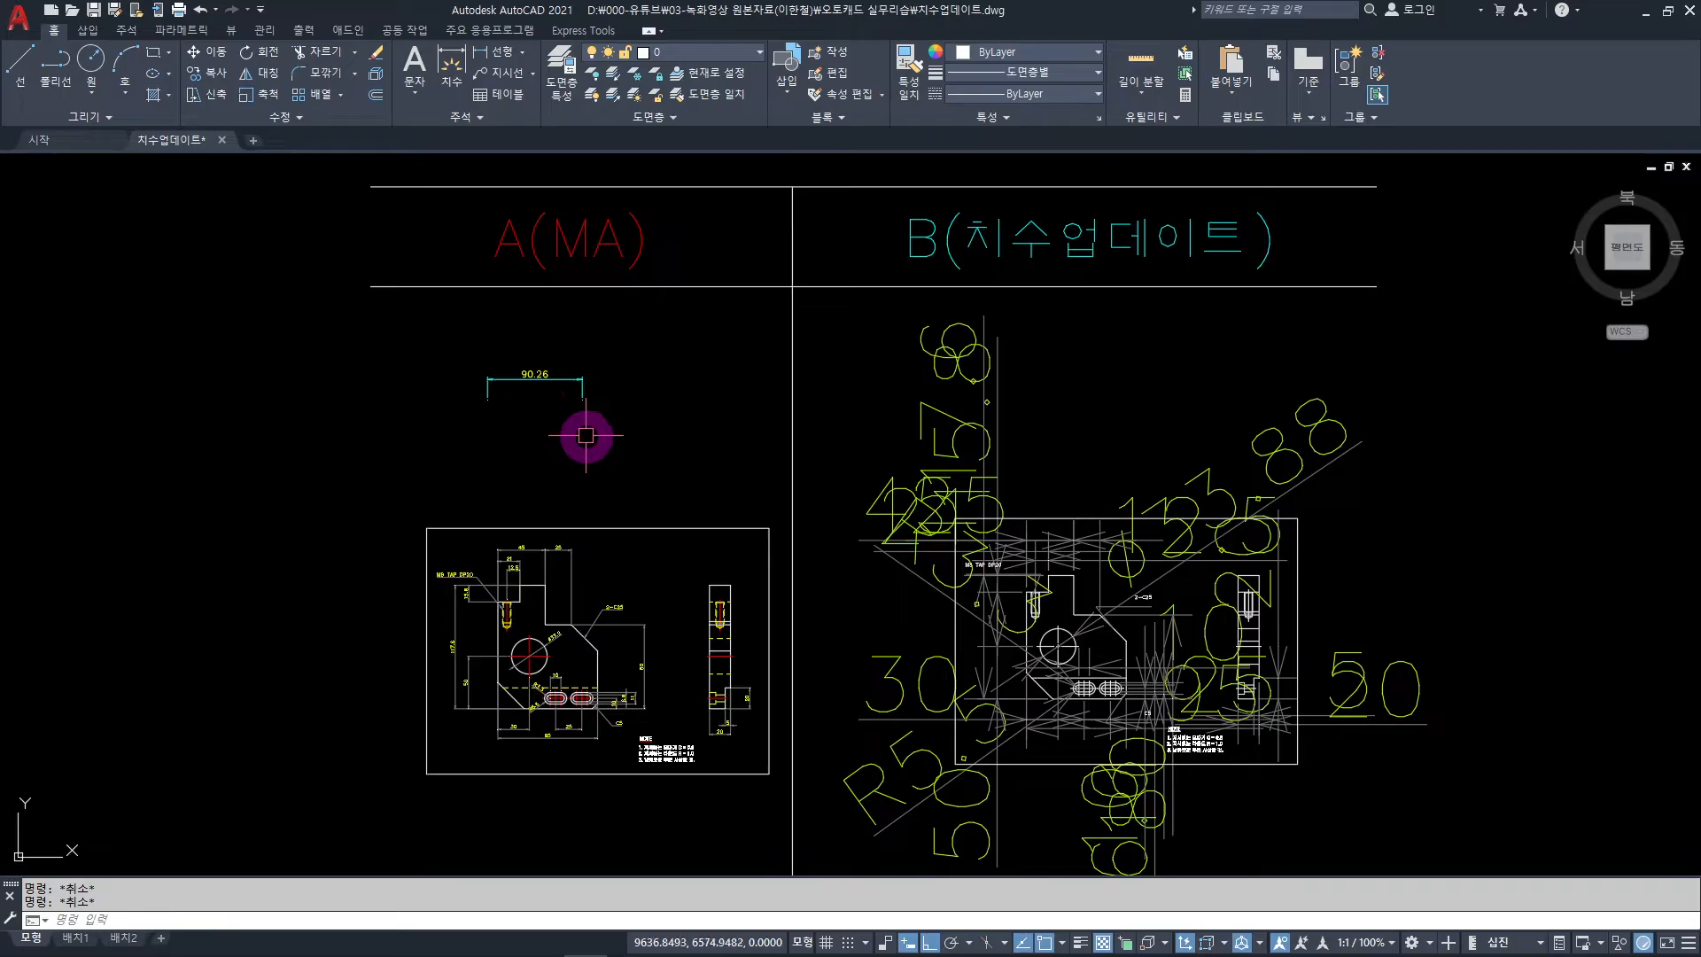
Match the properties of the new sample dimension onto all objects of the A(MA) drawing
type("MA")
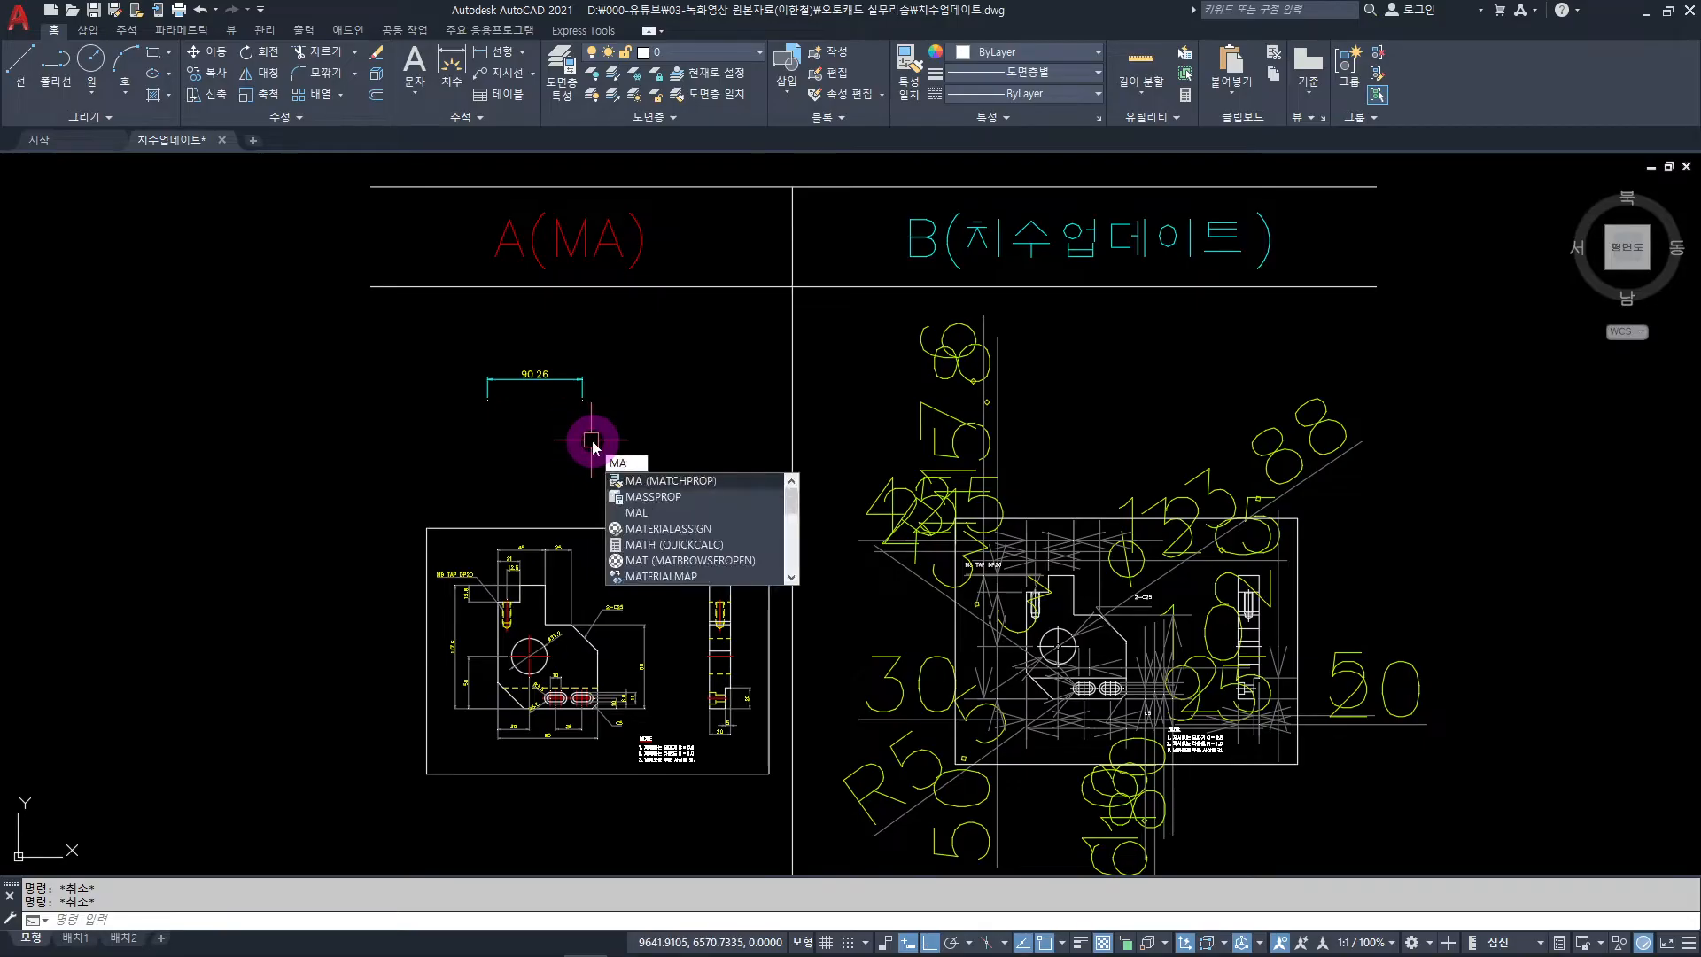
key("Return")
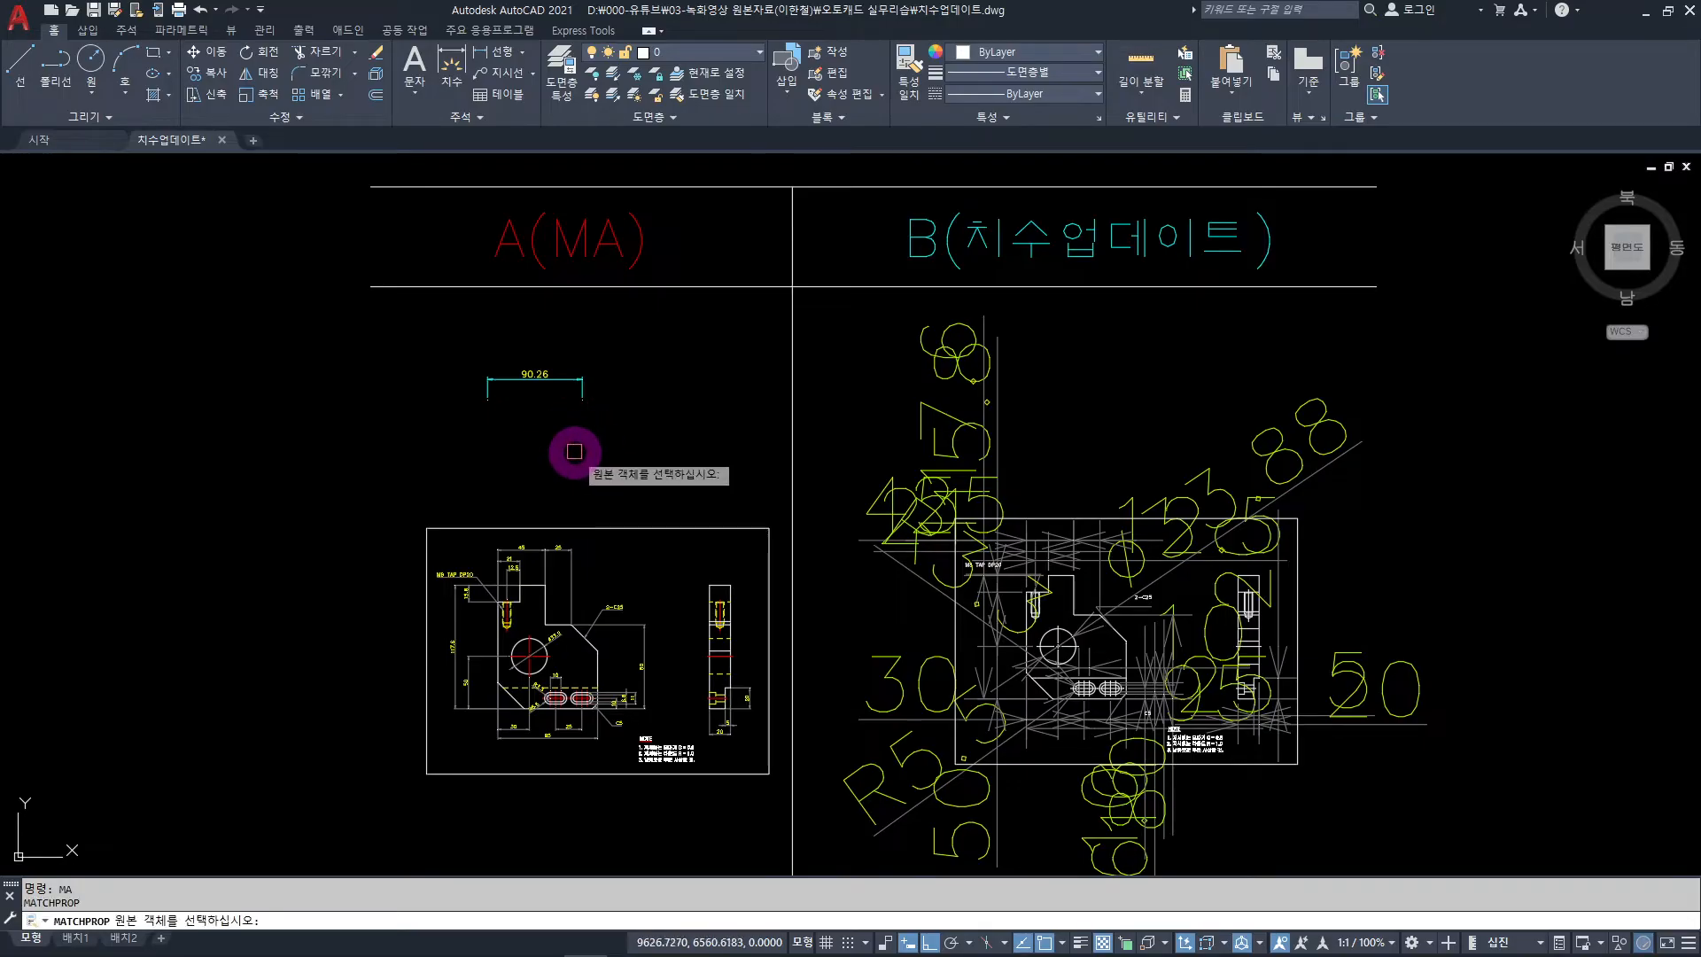
left_click(538, 371)
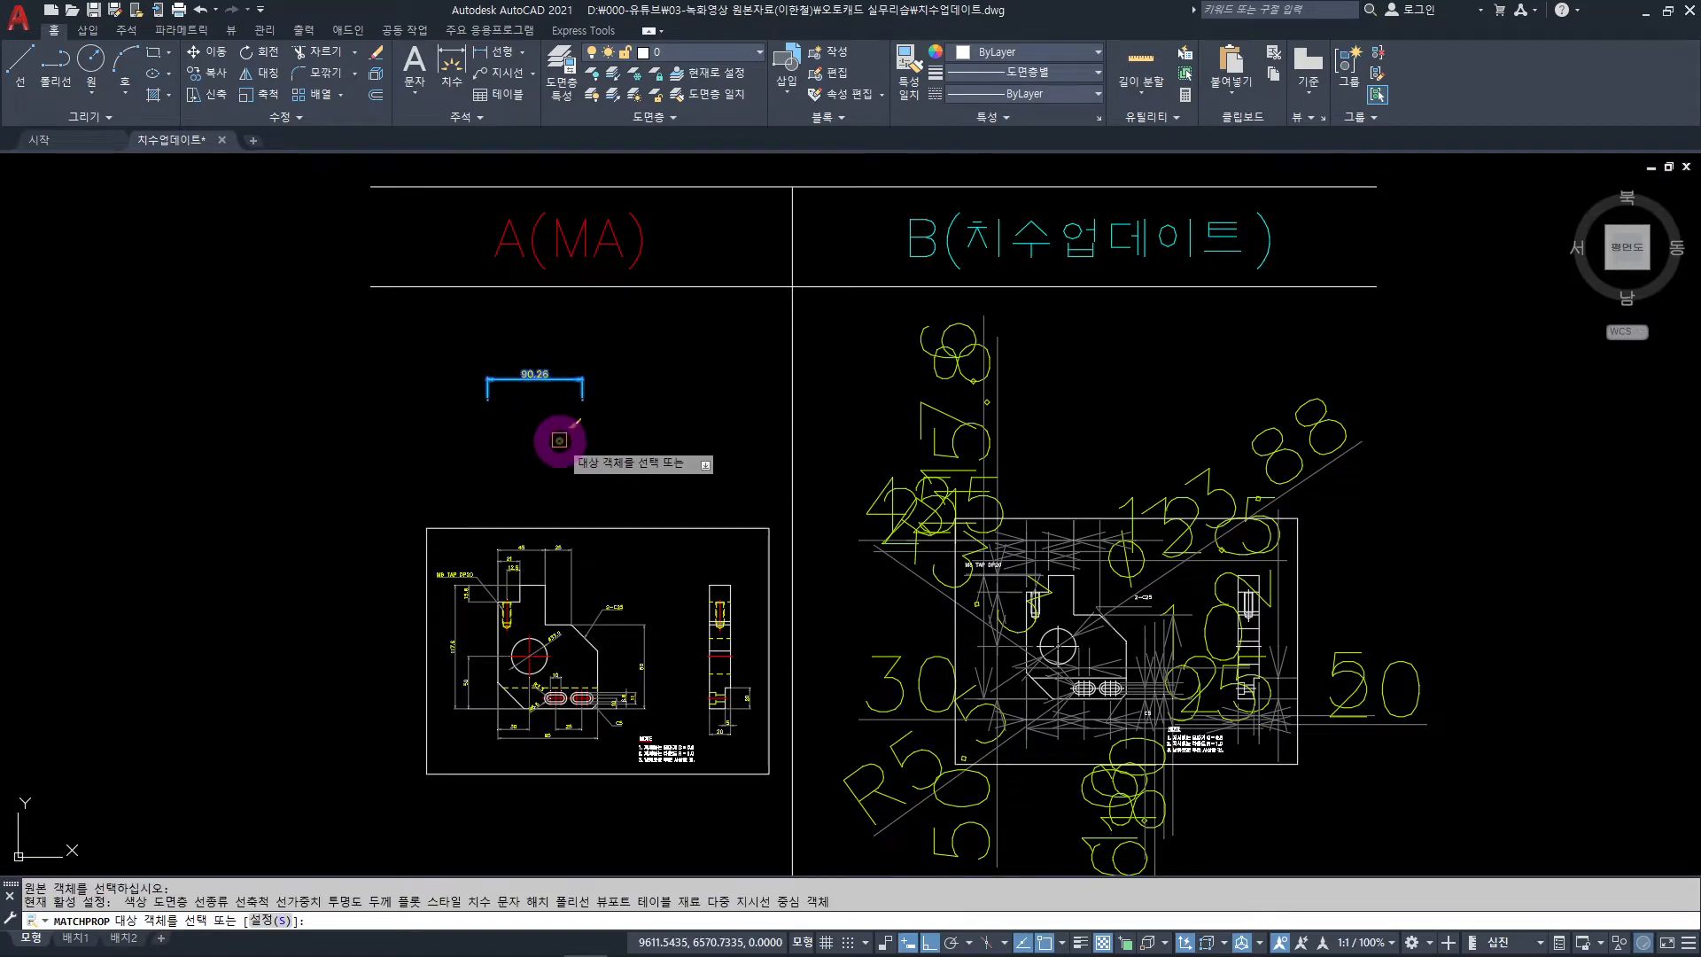
left_click(773, 506)
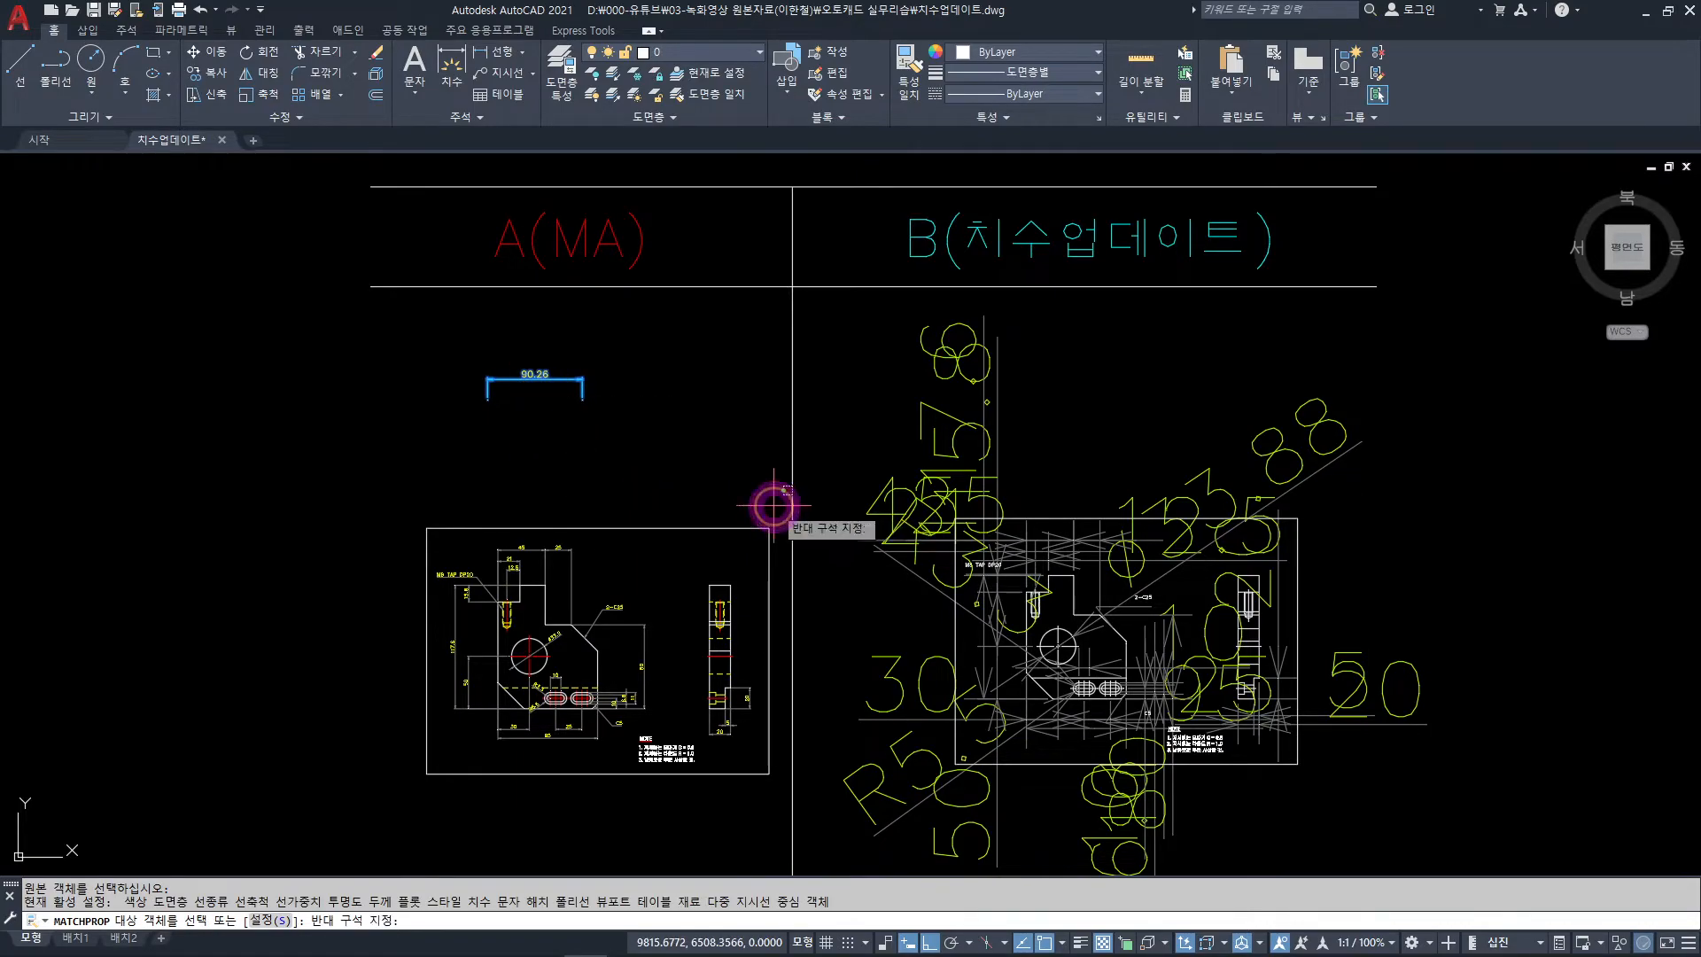
left_click(381, 780)
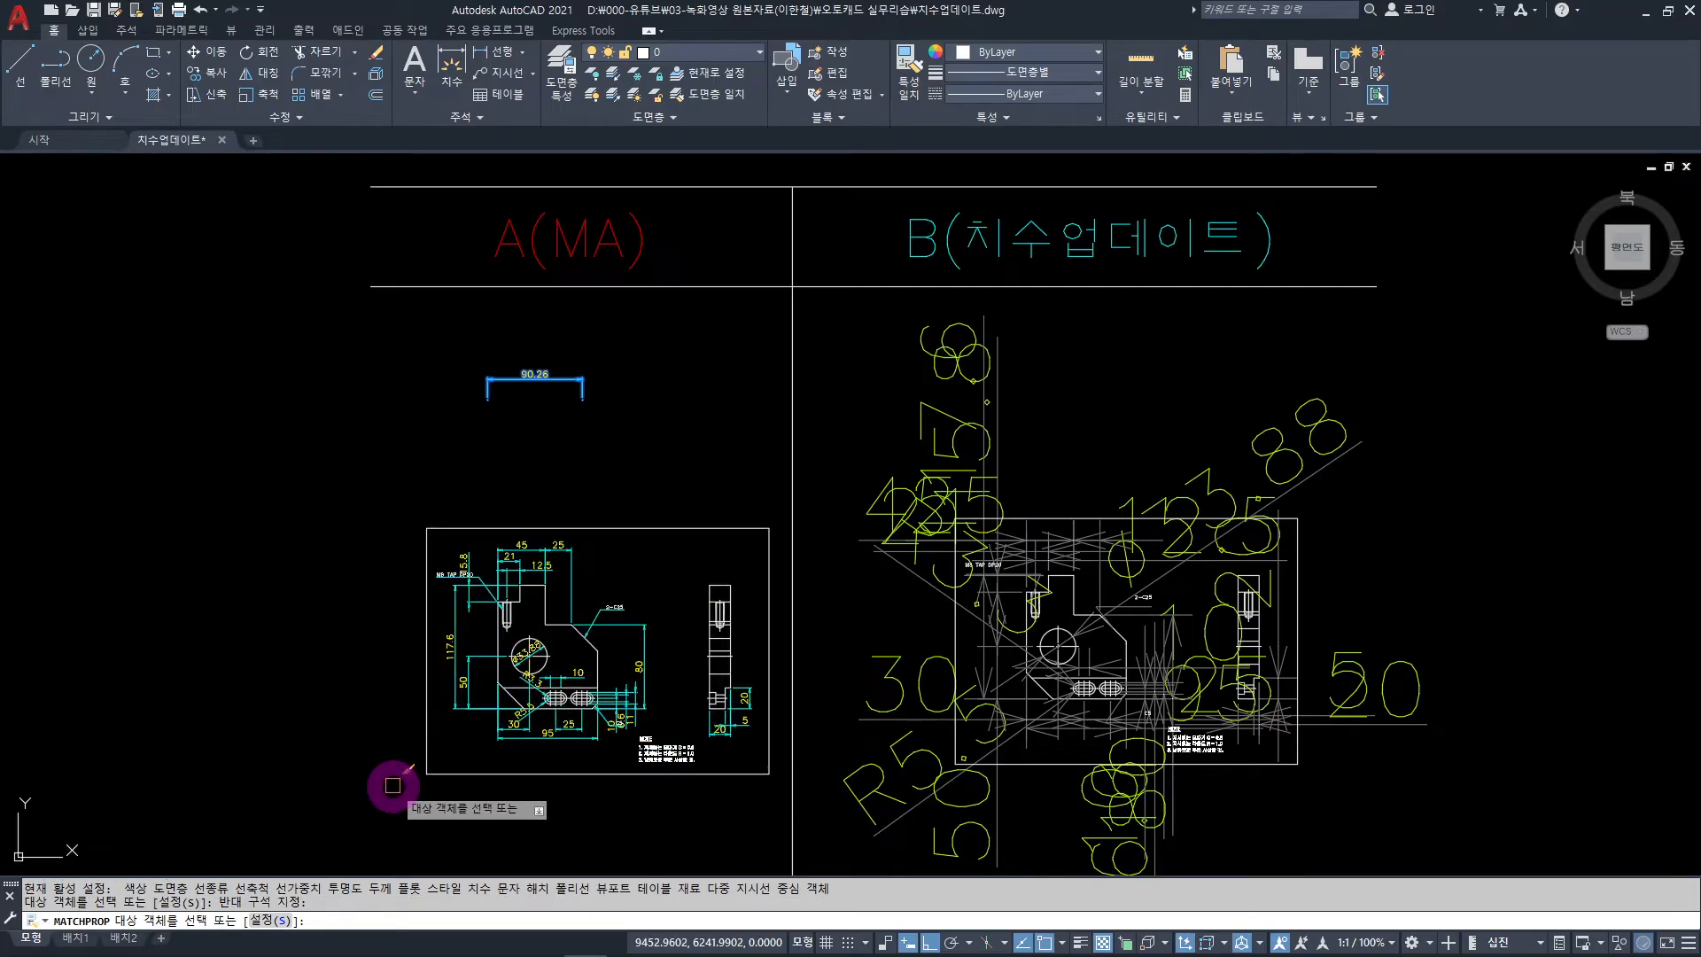
key("Escape")
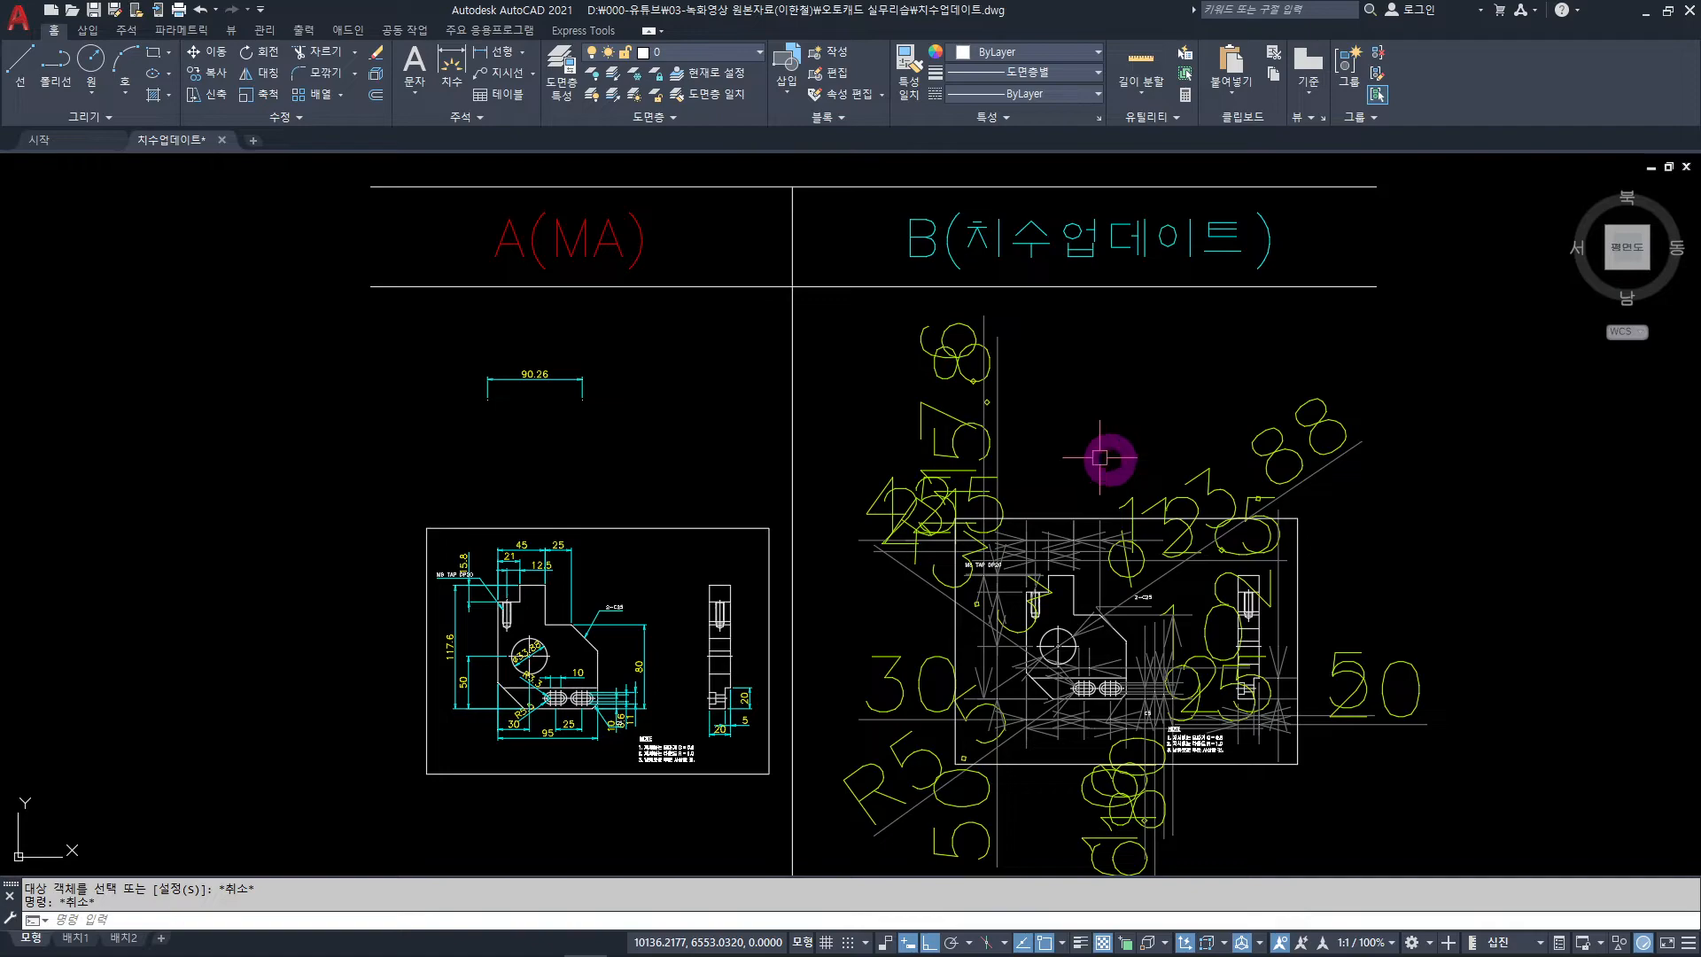
Preview the ISO-25 and ISO-25 x6 dimension styles, and make ISO-25 x2 the current style
left_click(129, 32)
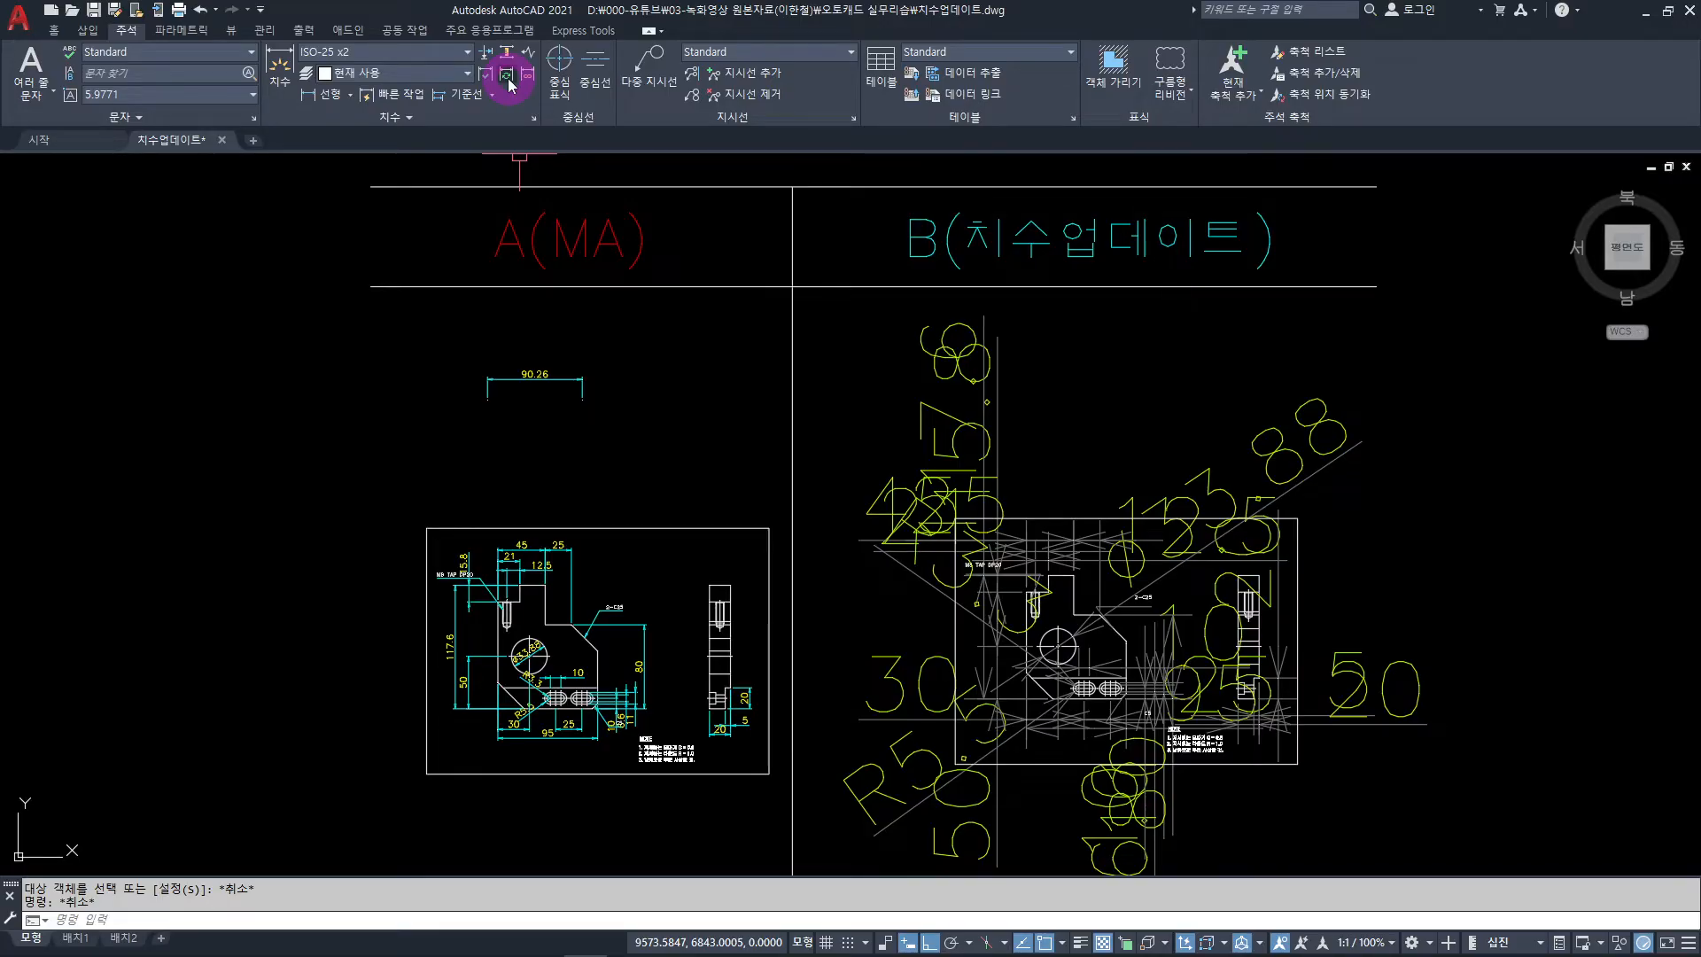
key("Escape")
type("D")
key("Return")
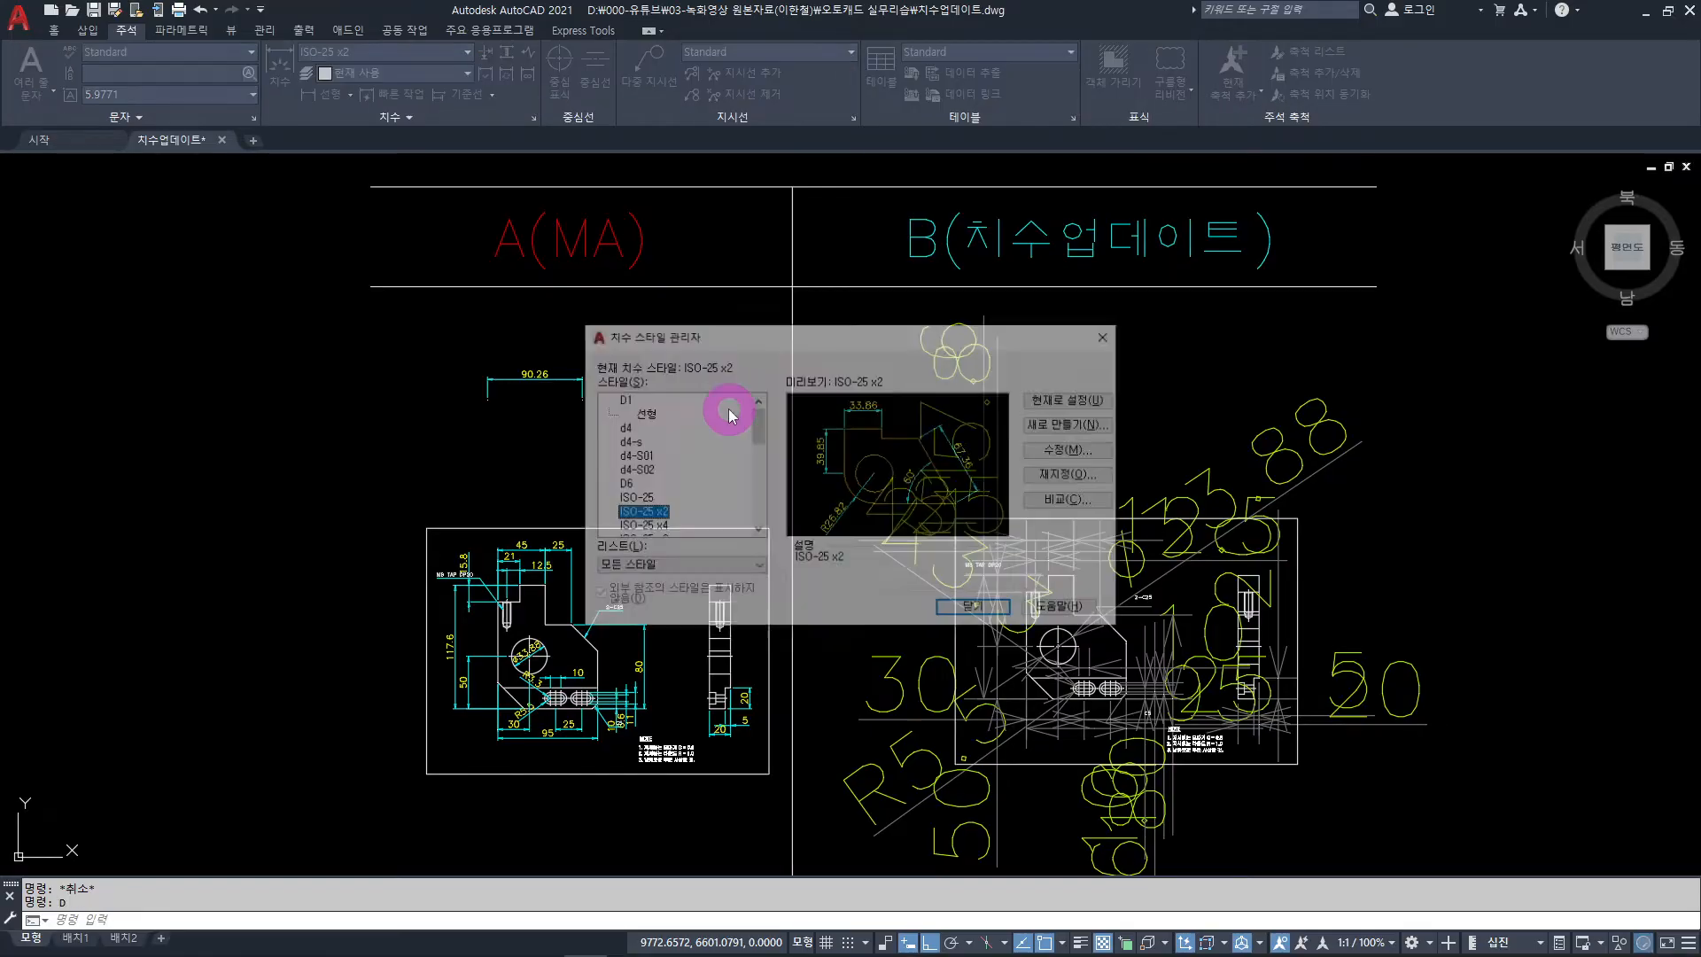
left_click(757, 530)
left_click(757, 530)
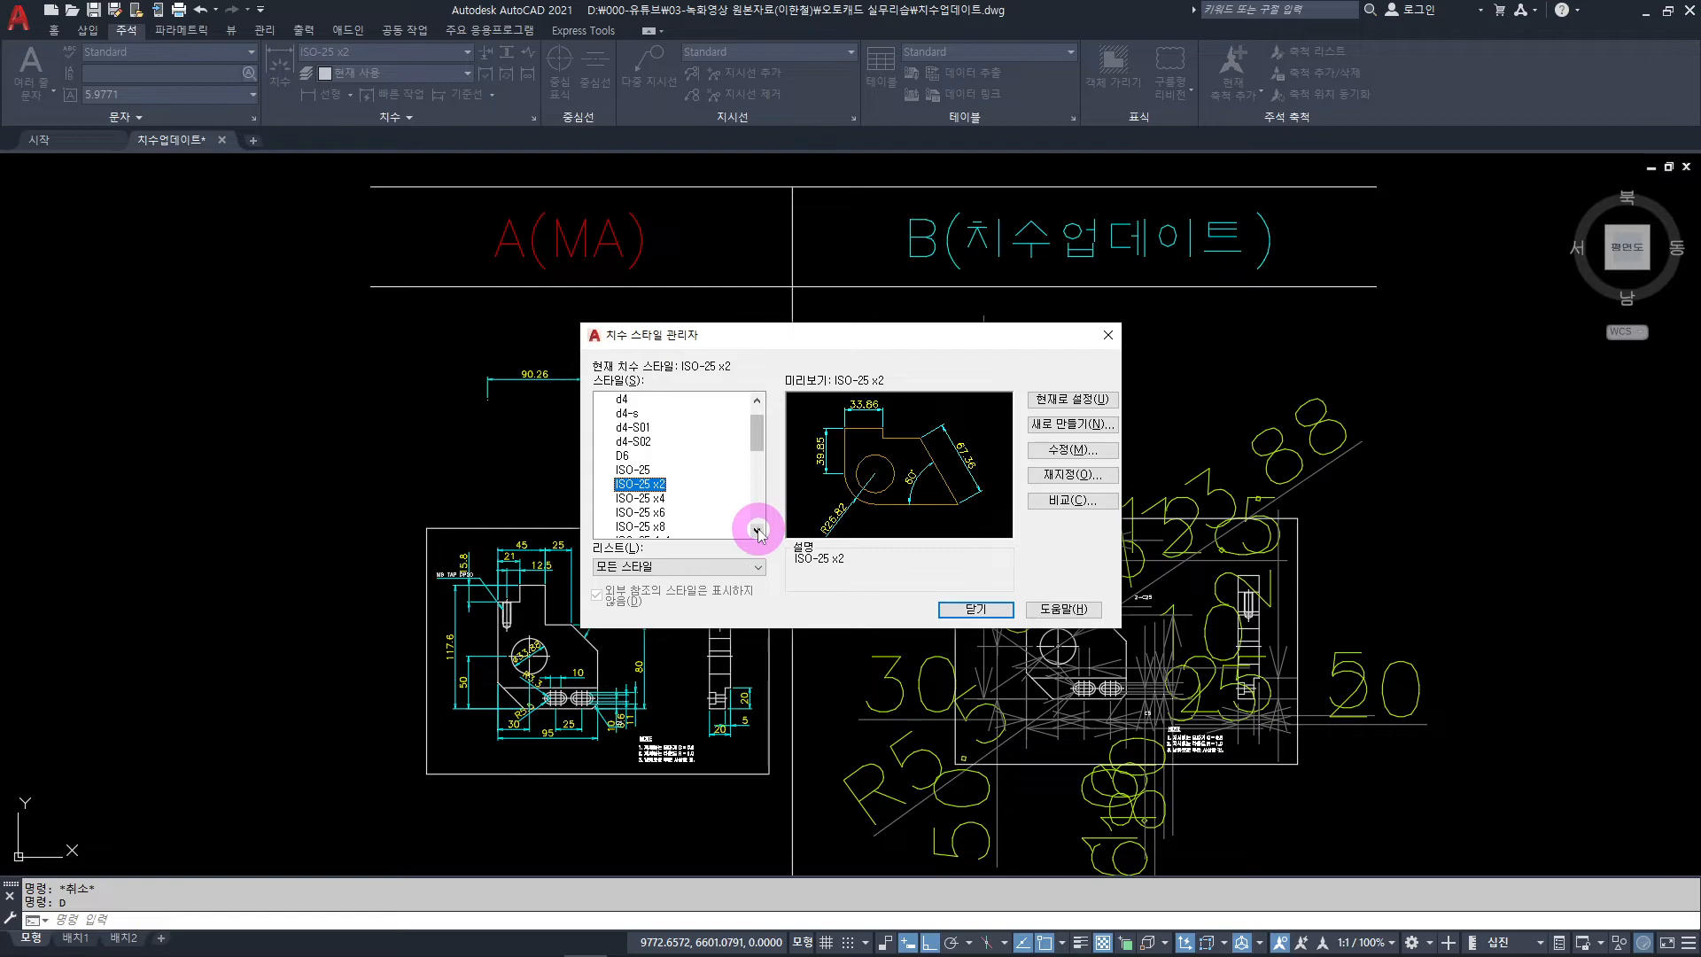
left_click(632, 471)
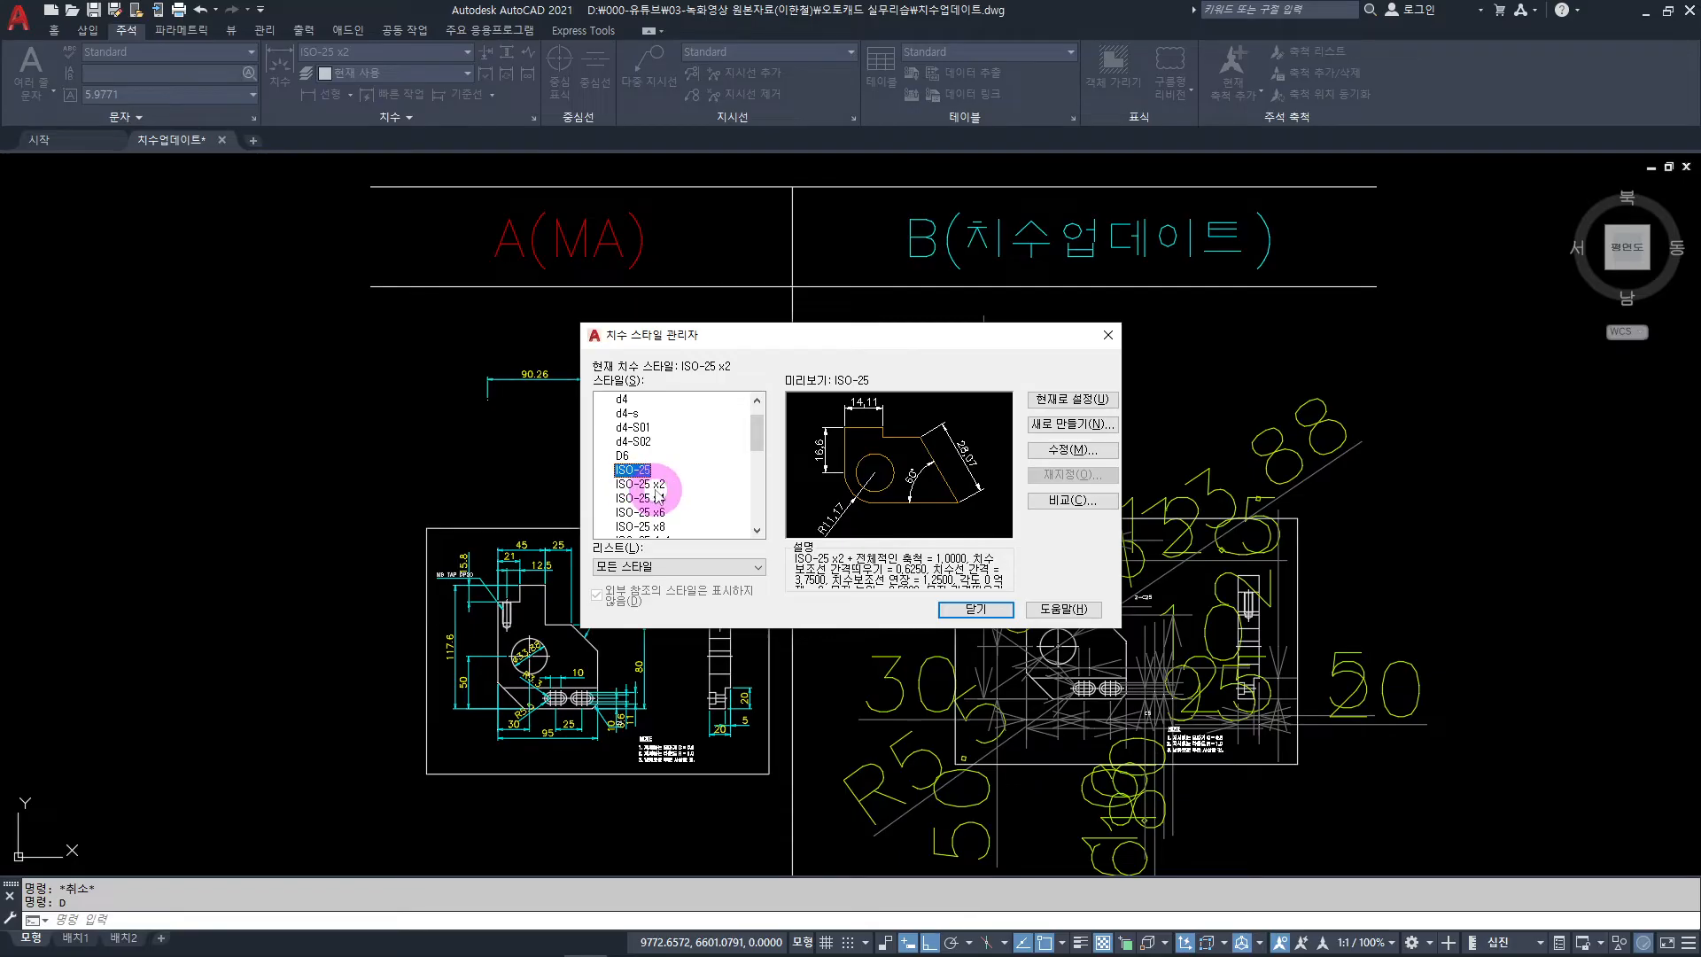
left_click(656, 486)
left_click(1075, 401)
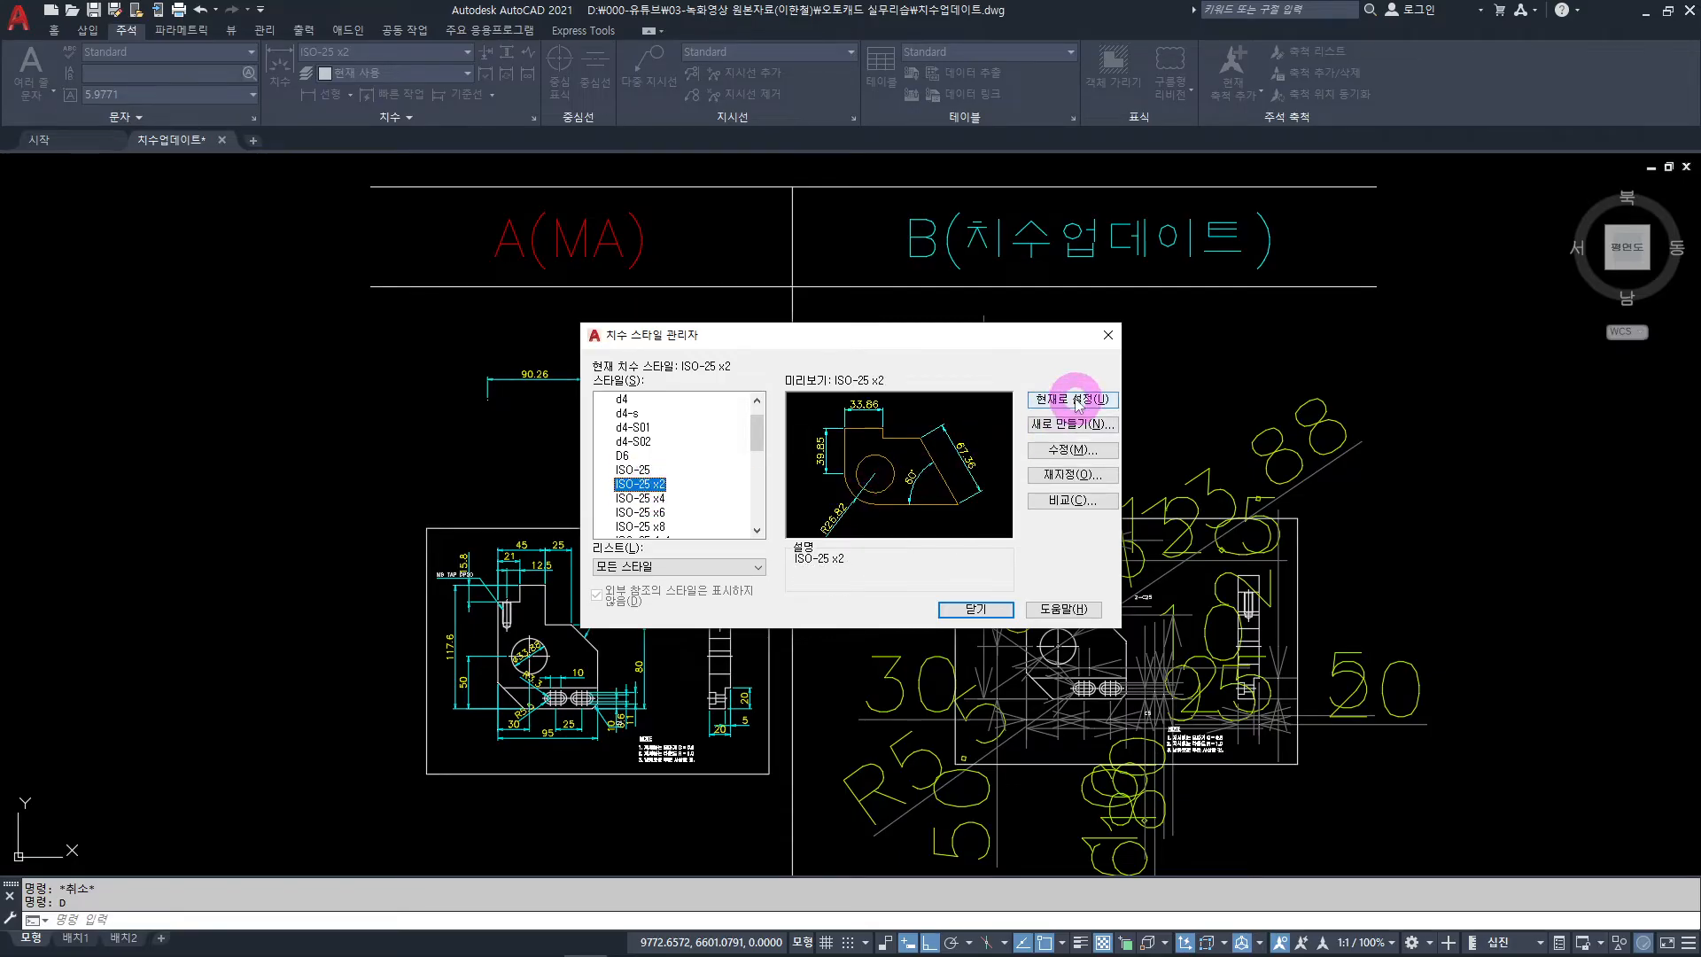
left_click(640, 512)
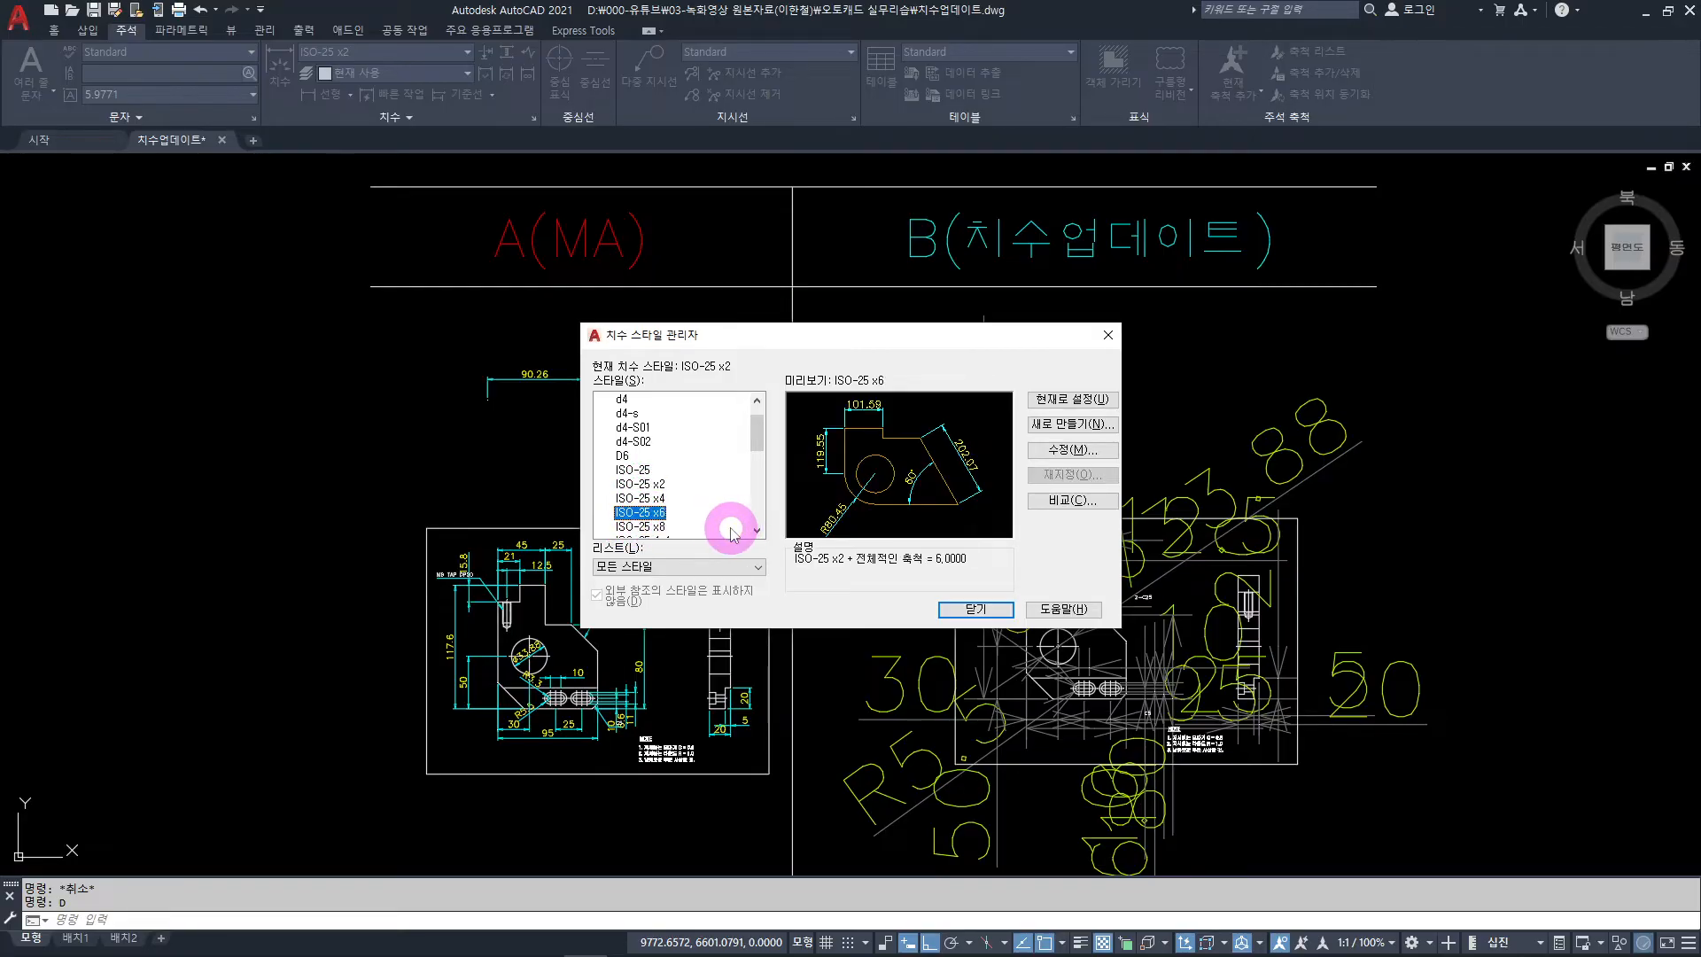
left_click(651, 485)
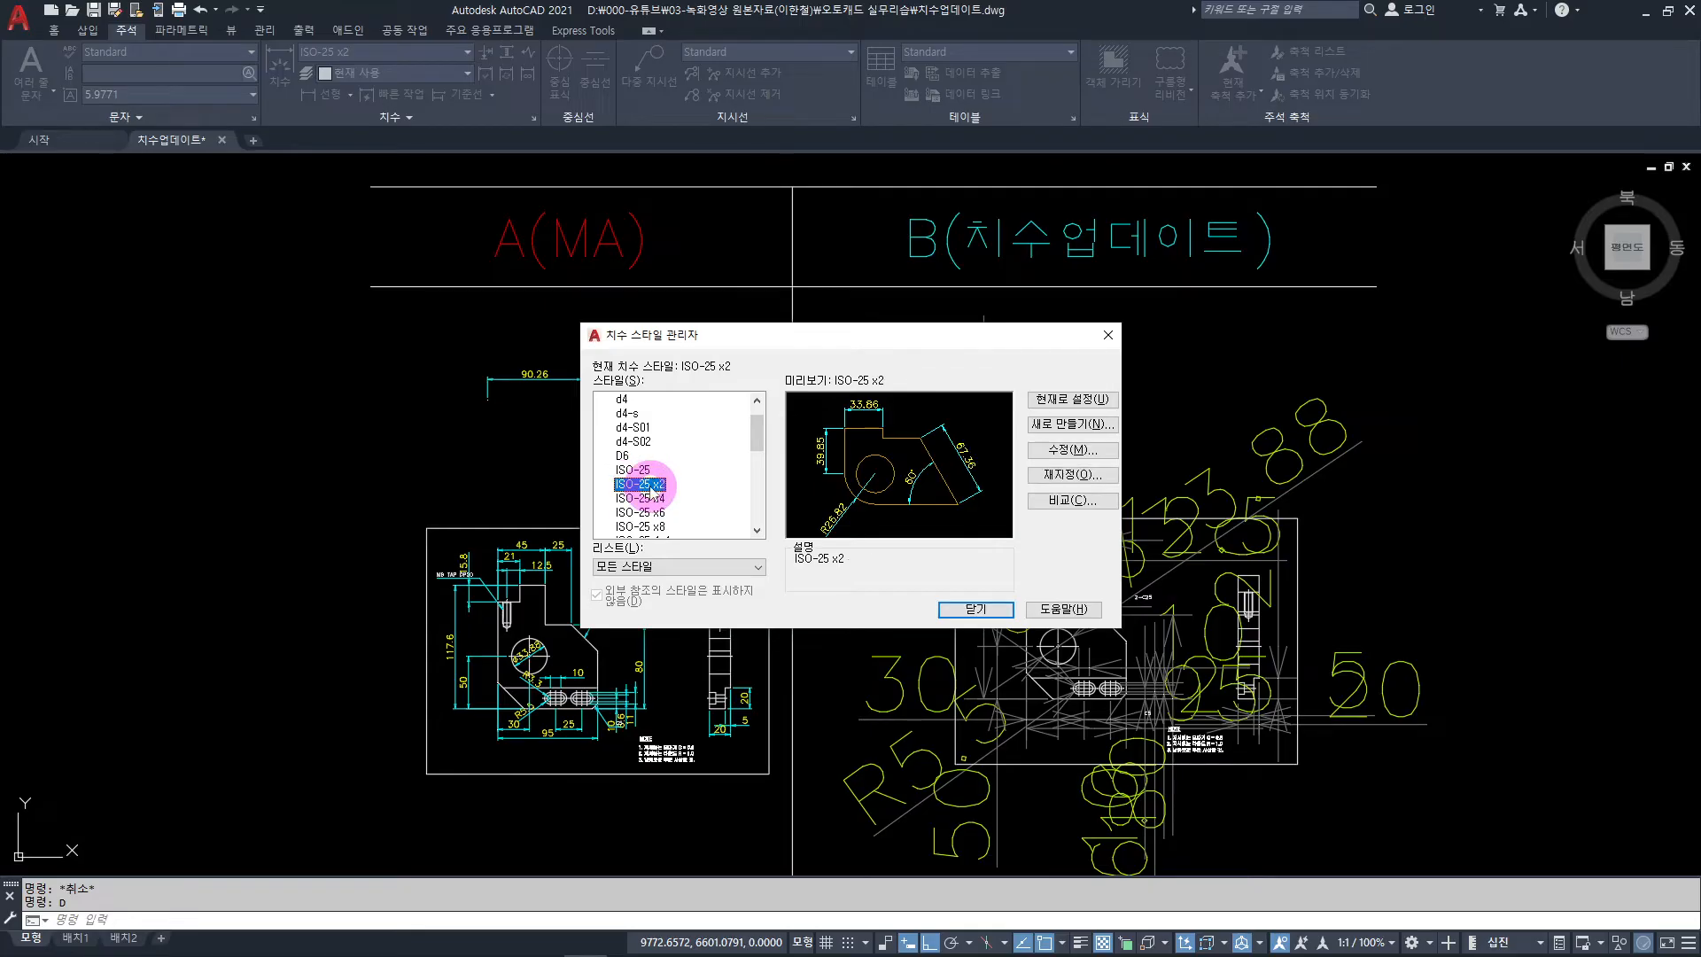
left_click(1078, 400)
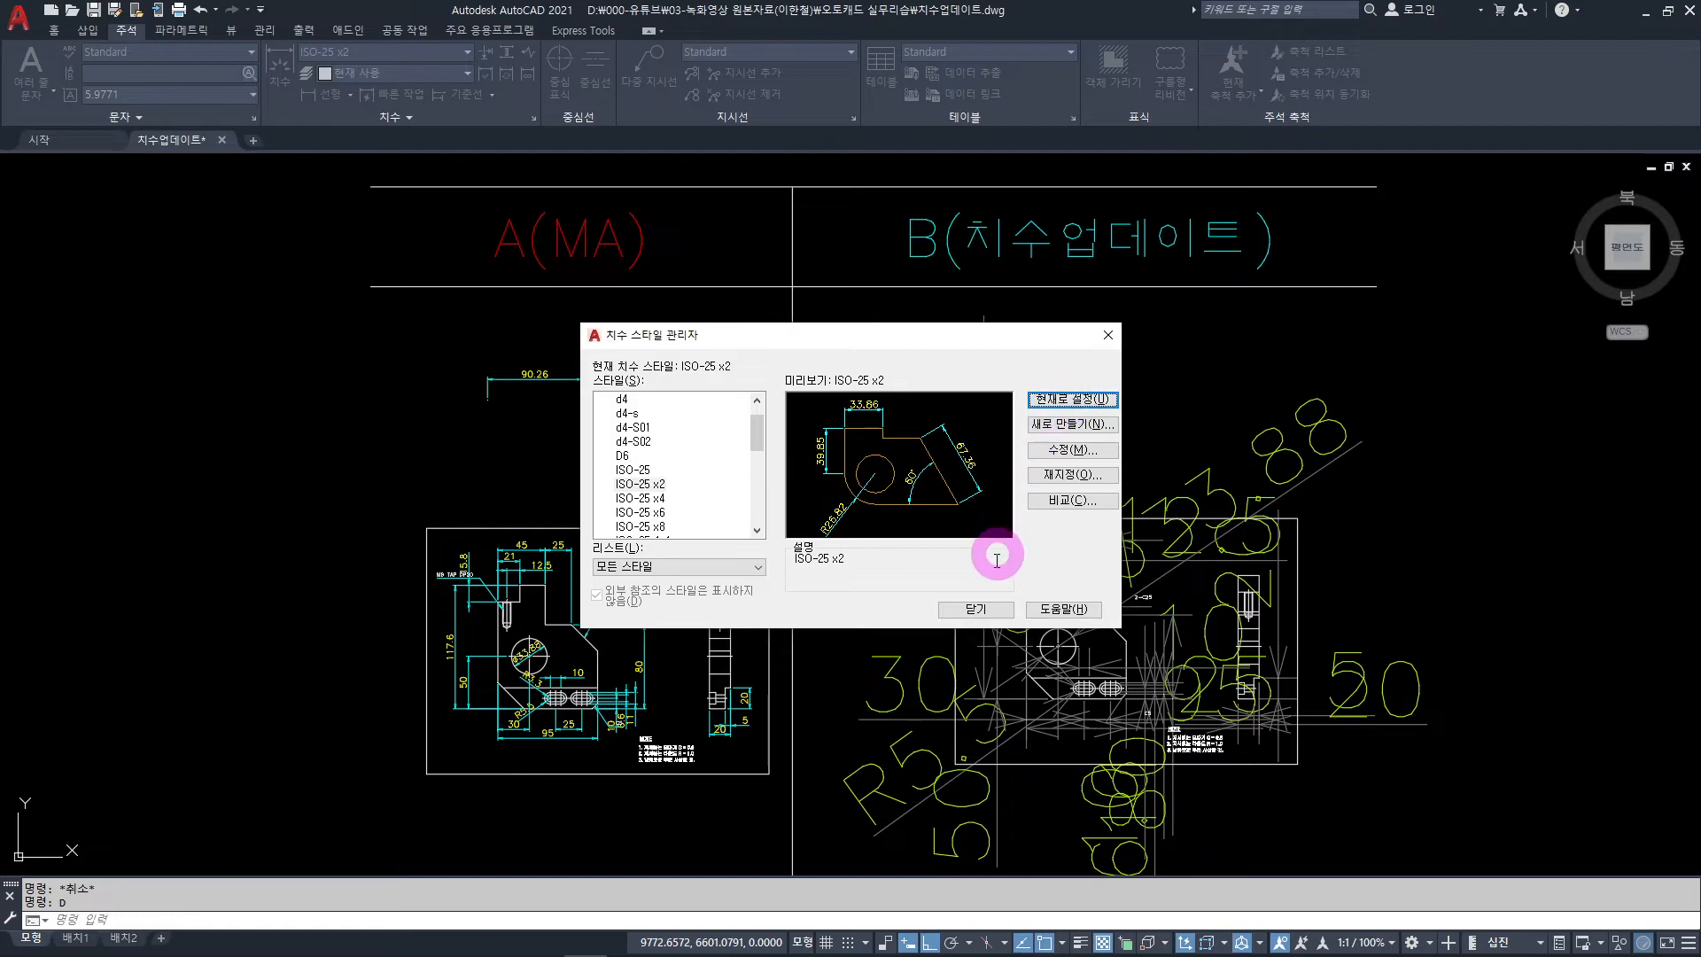
left_click(977, 608)
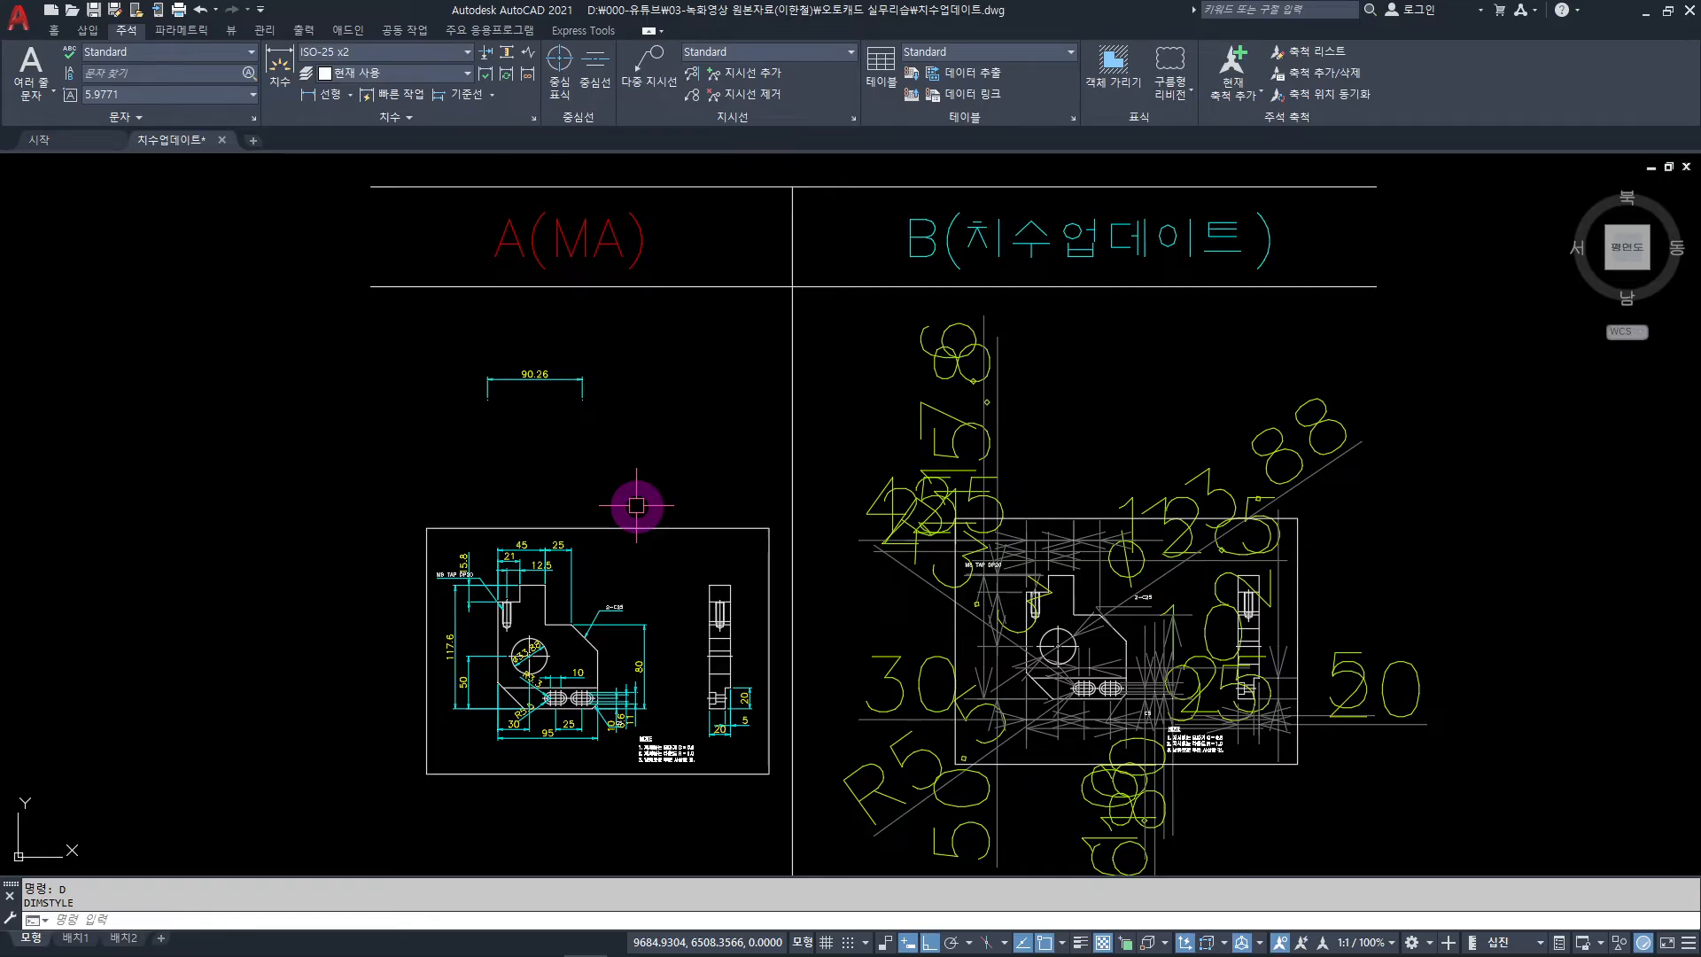
Apply the current dimension style to the whole B(치수업데이트) drawing with Dimension Update
left_click(508, 78)
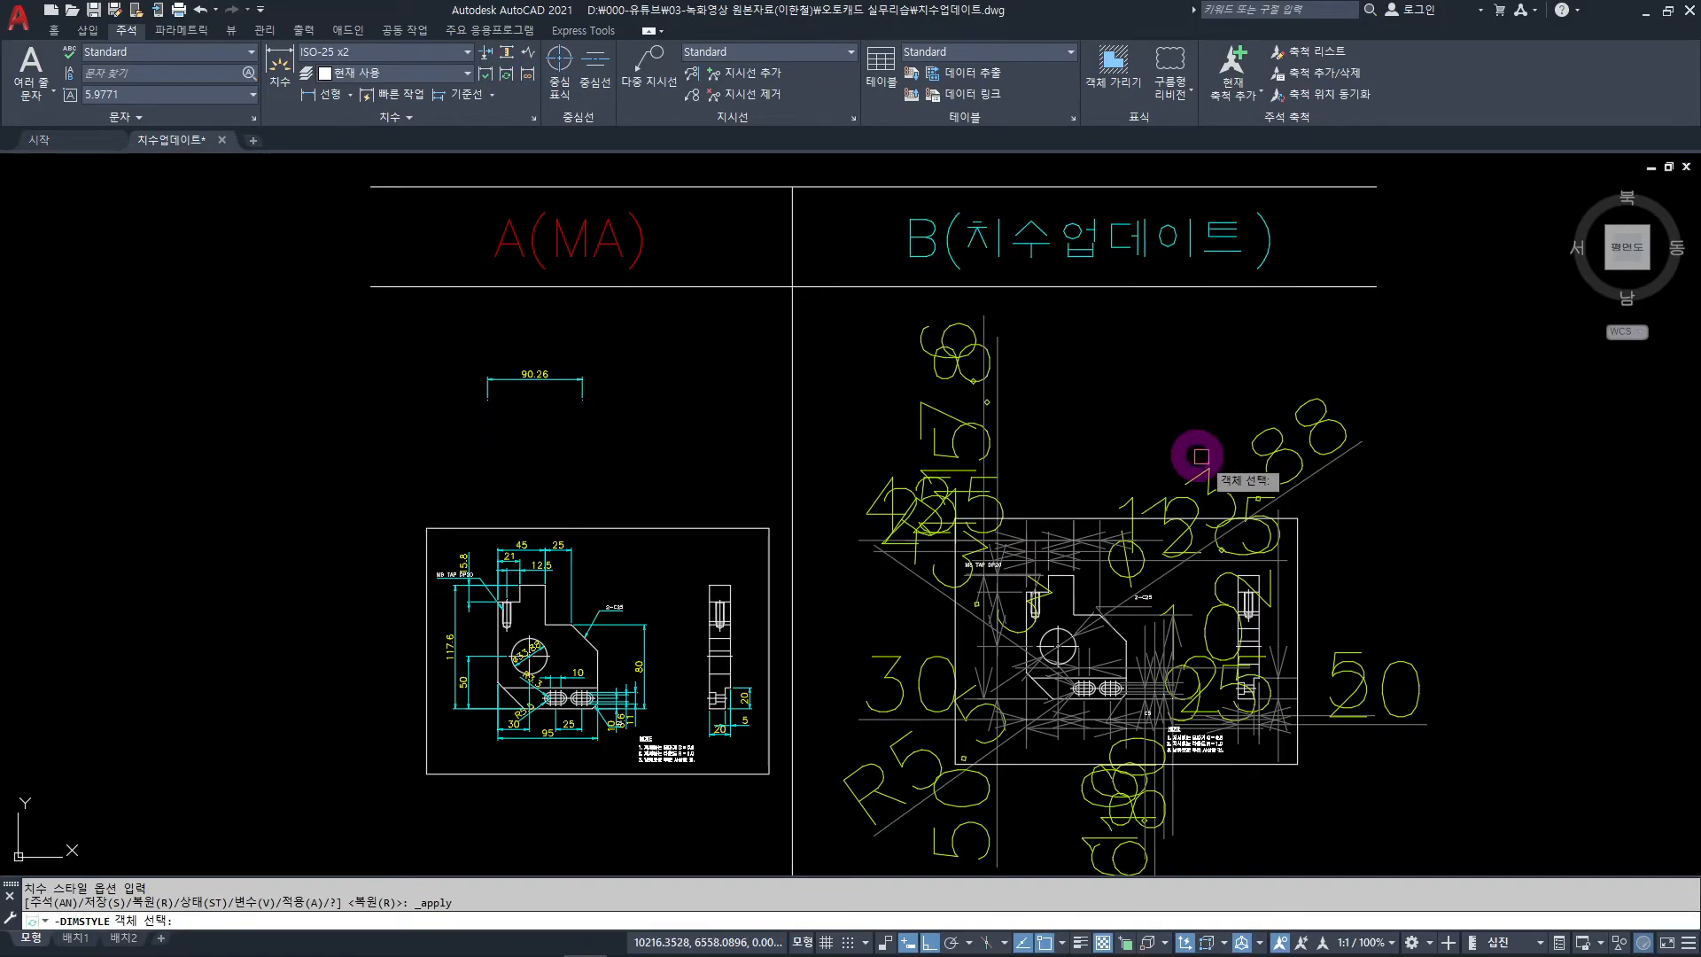
left_click(1467, 355)
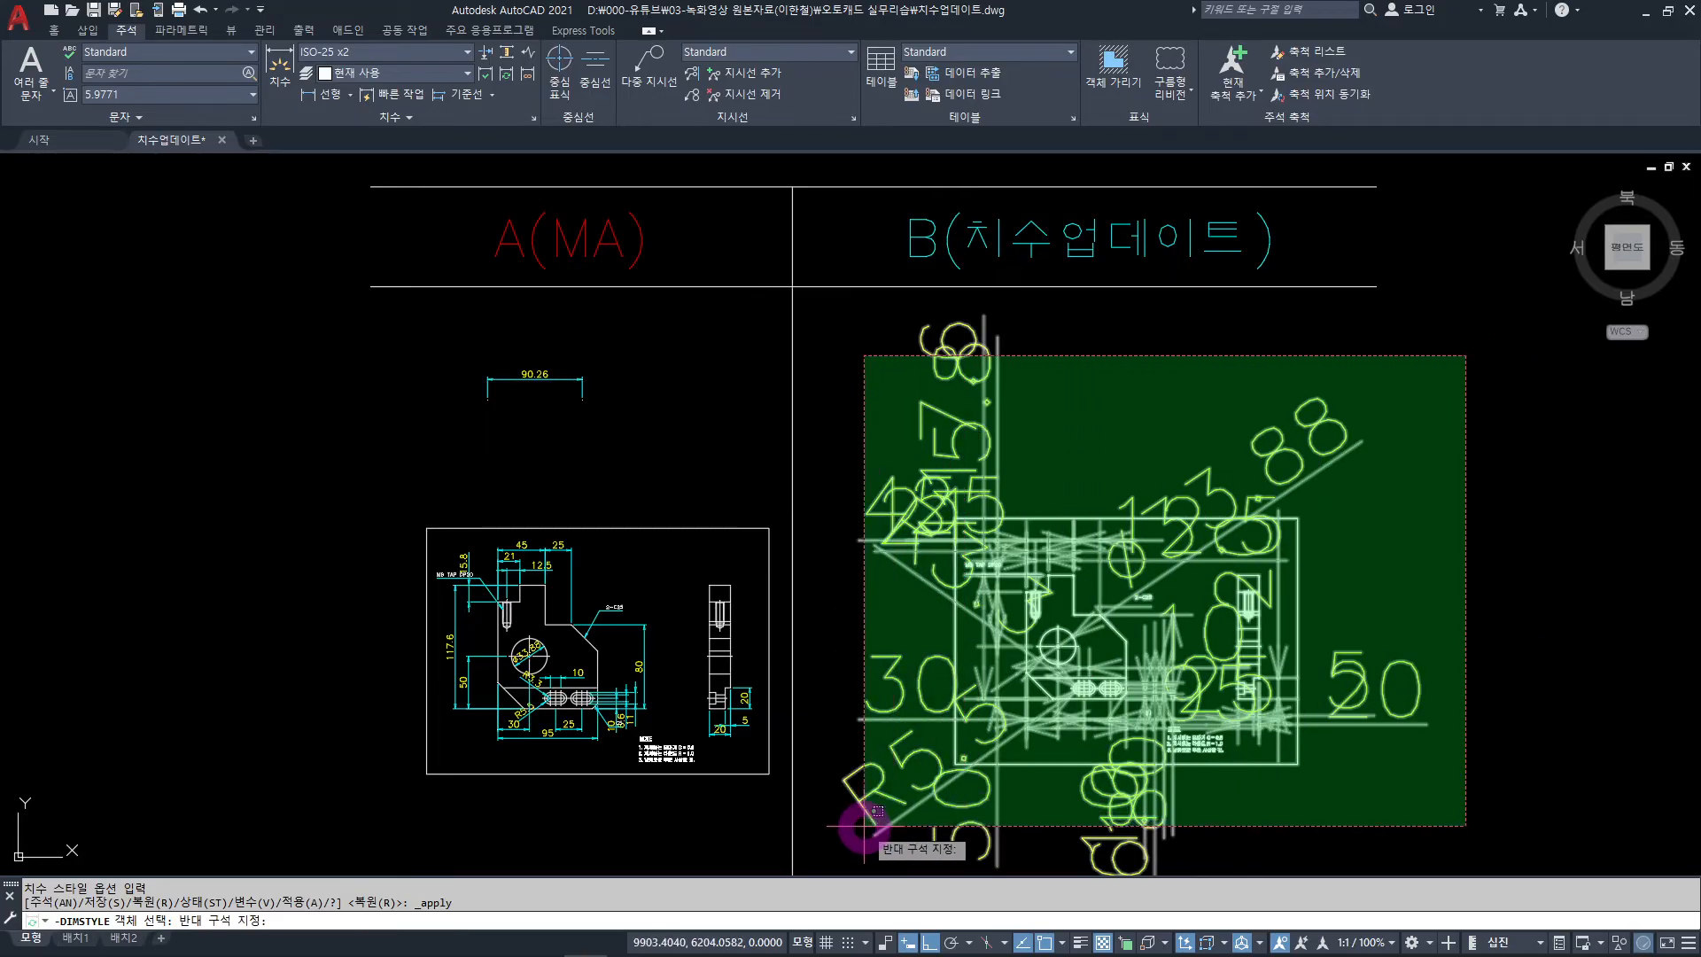
left_click(837, 834)
key("Return")
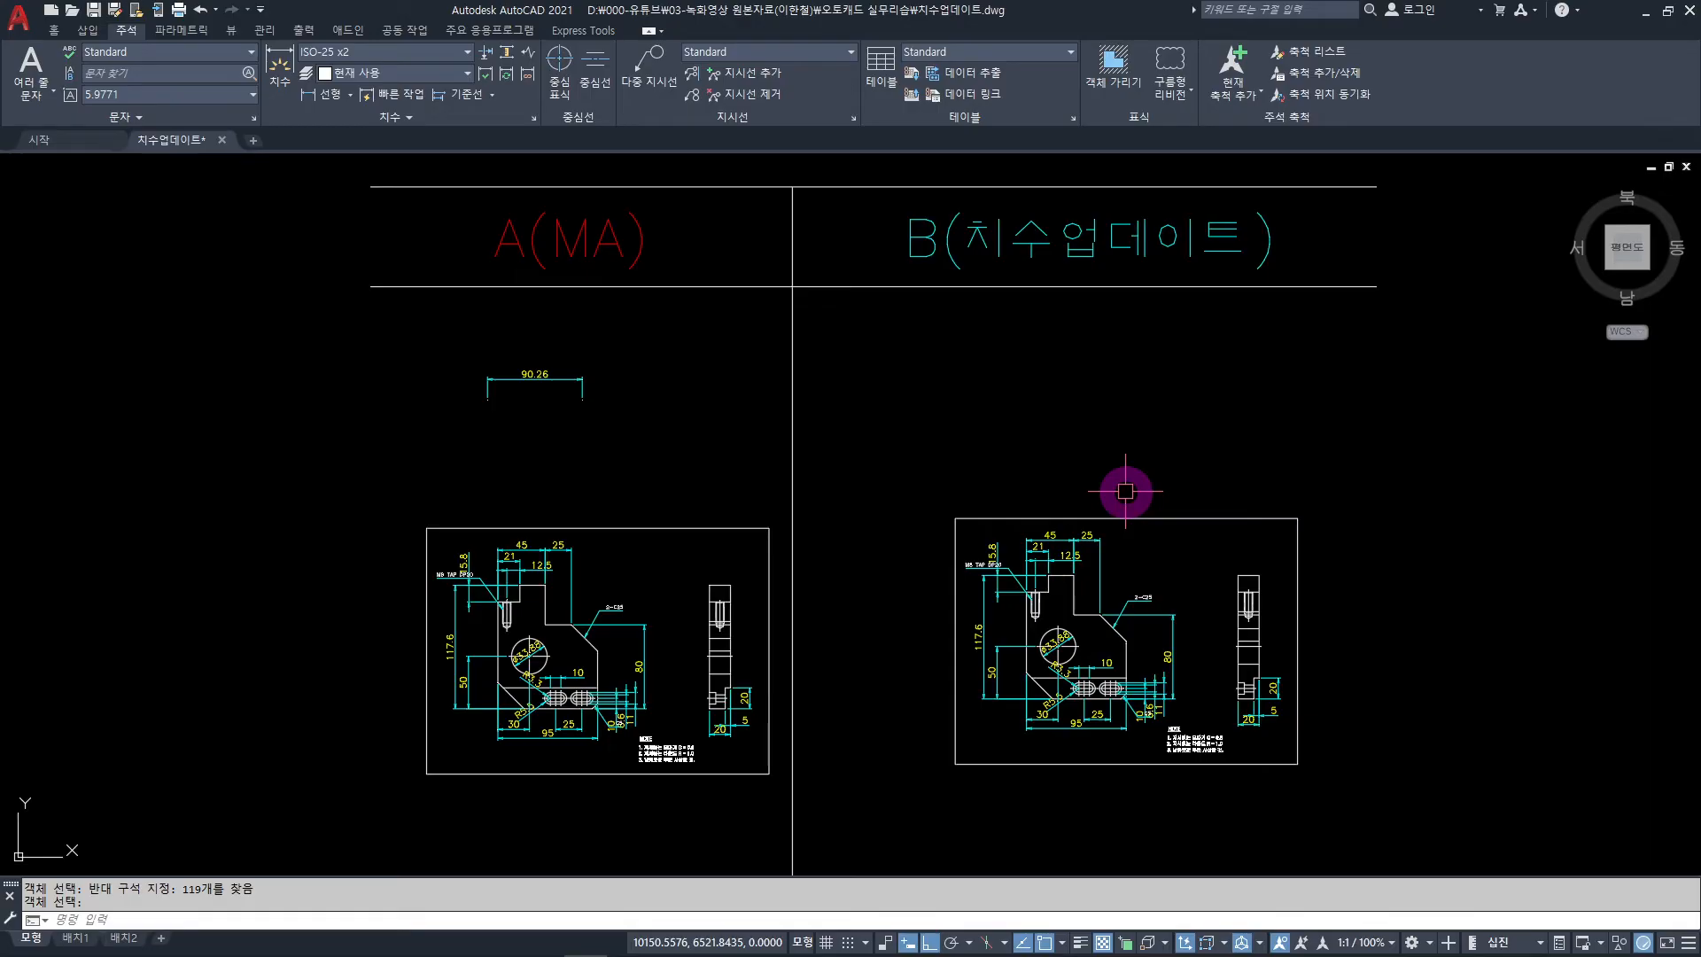
Set ISO-25 x6 as the current dimension style in the Dimension Style Manager
type("D")
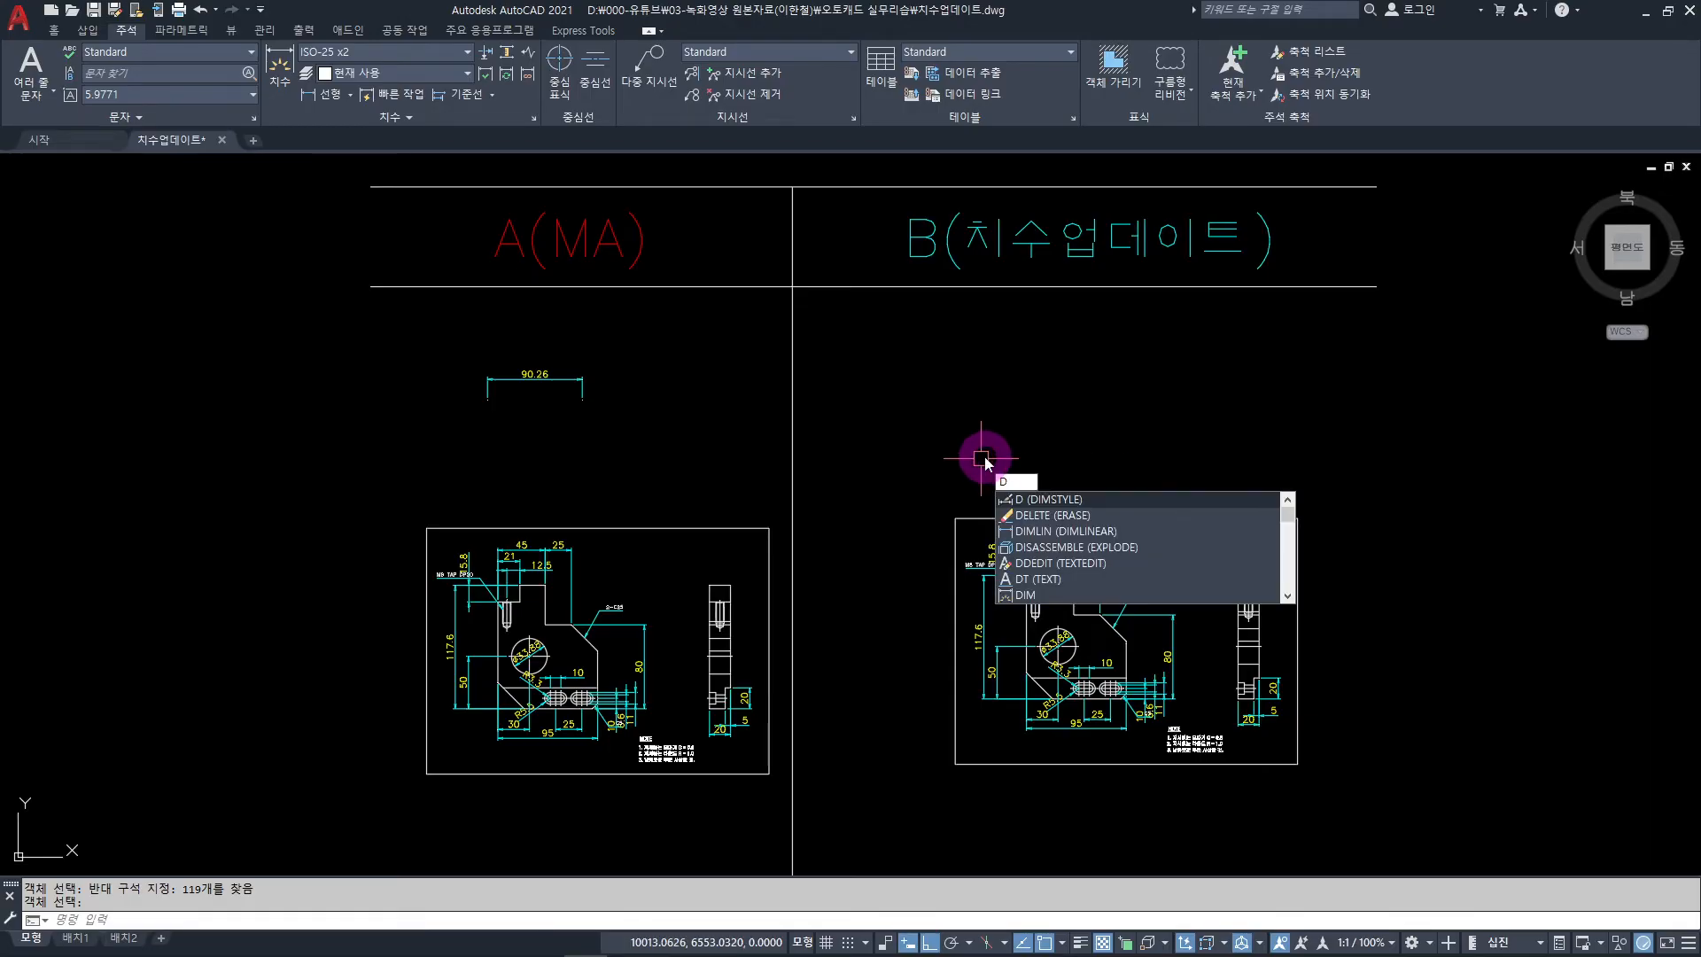
key("Return")
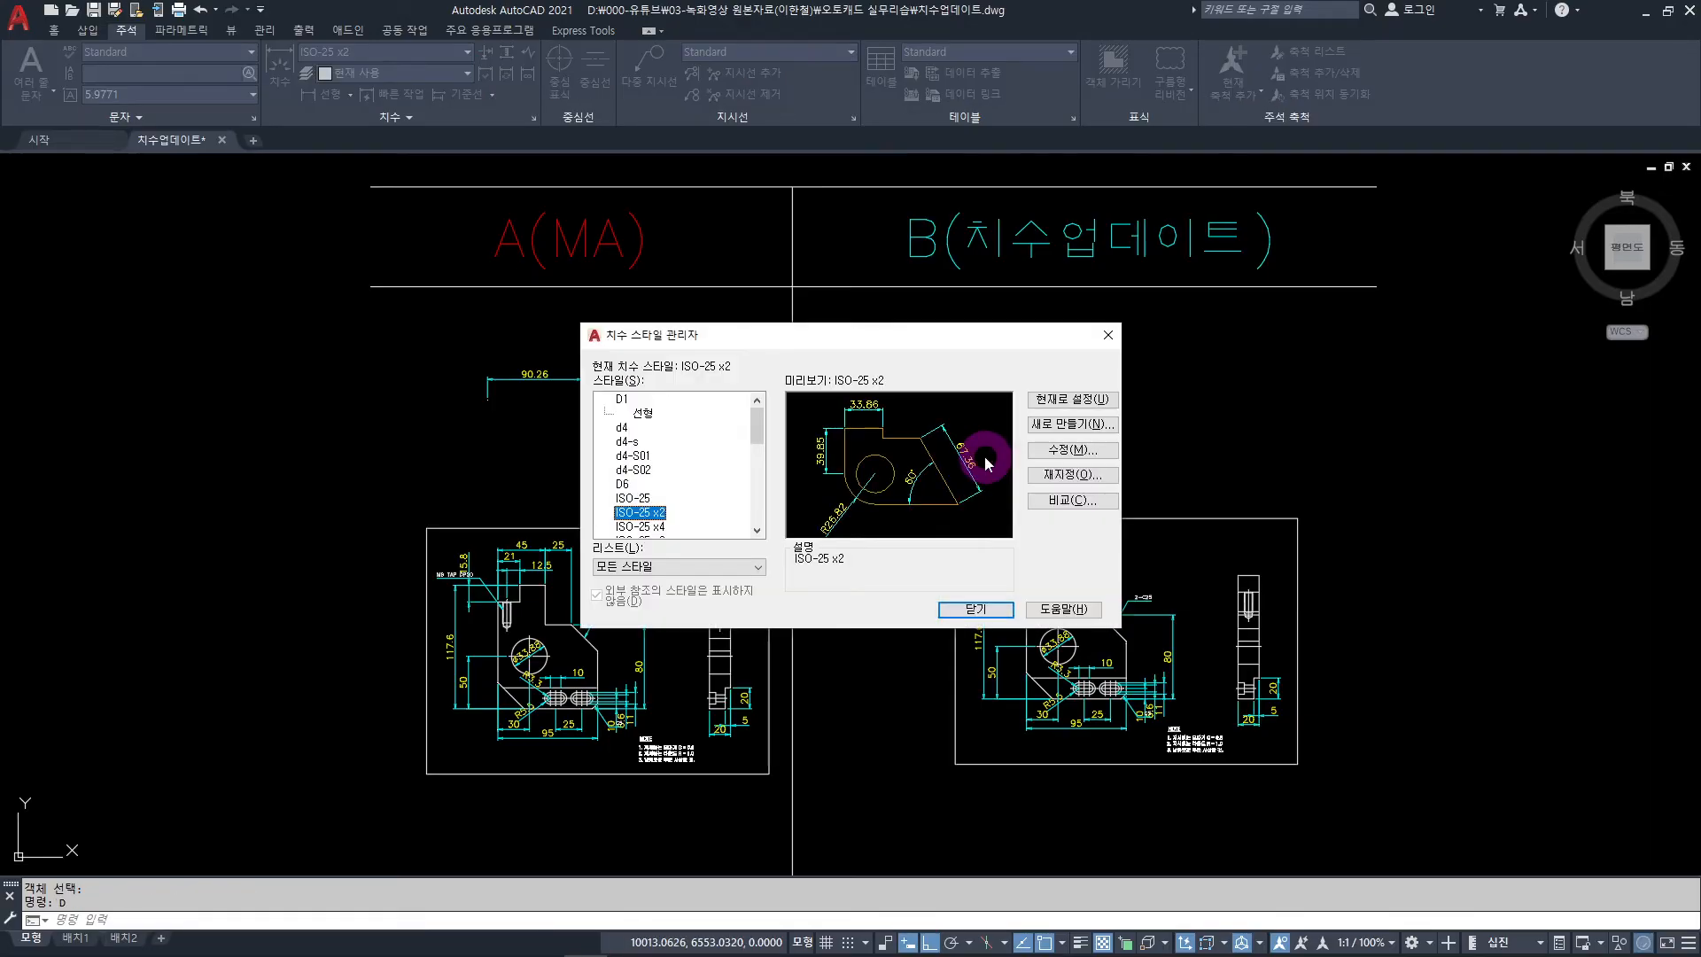
left_click_drag(851, 334, 584, 171)
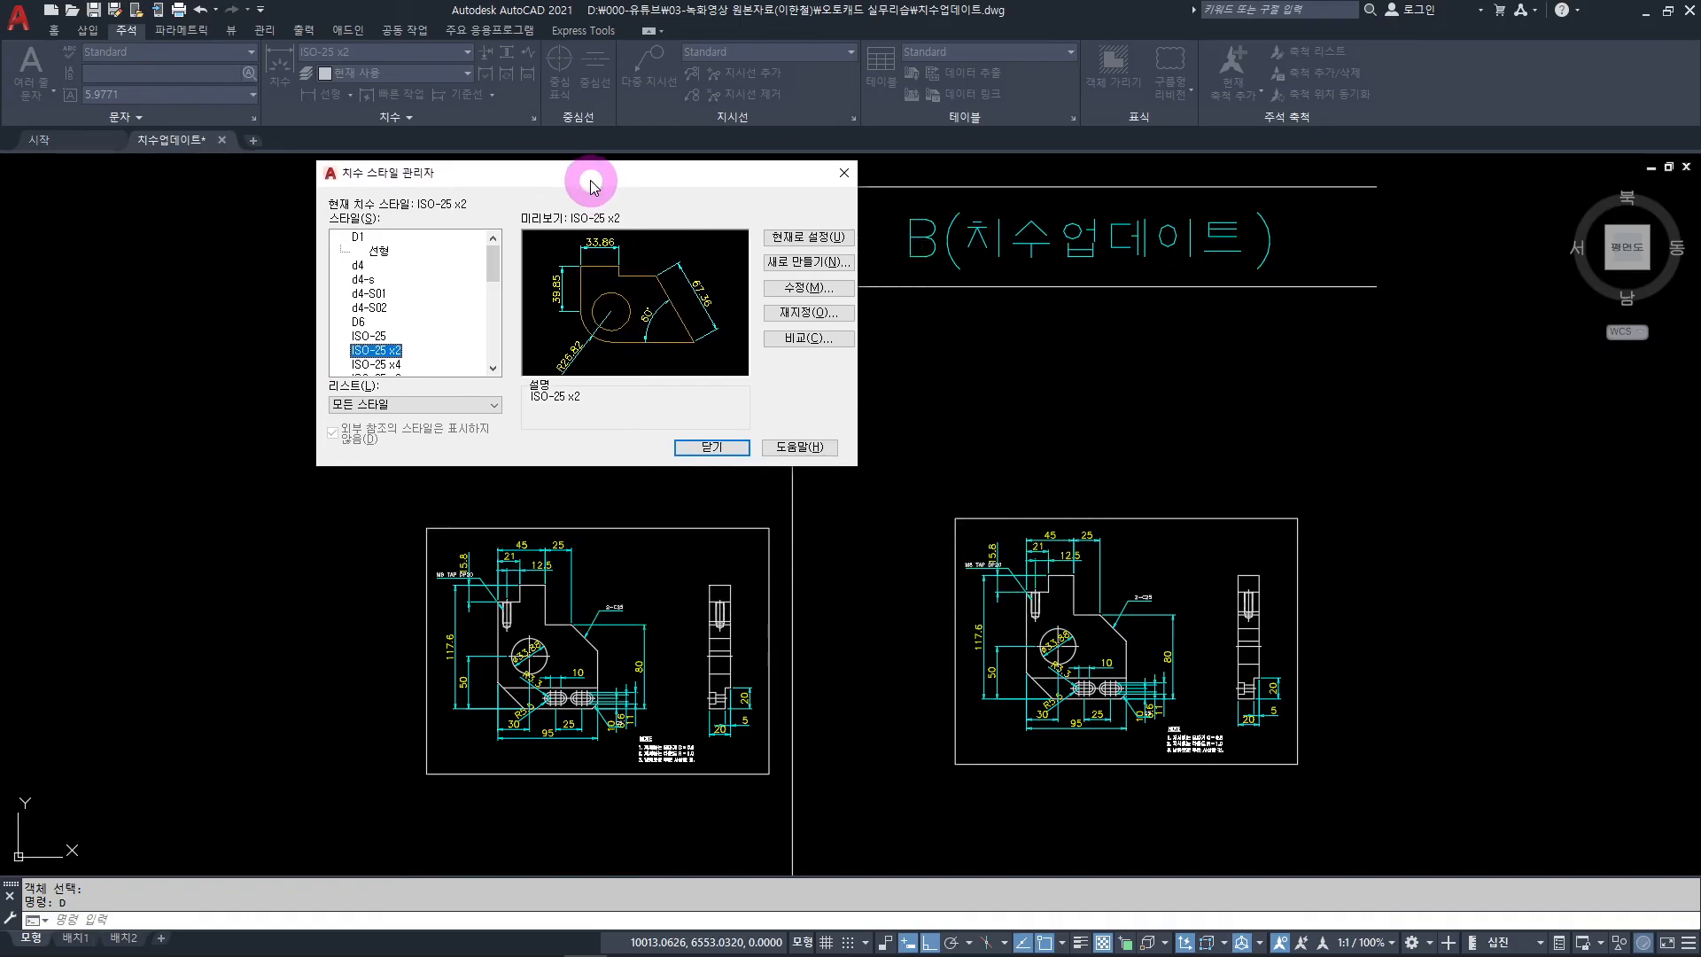
left_click(494, 368)
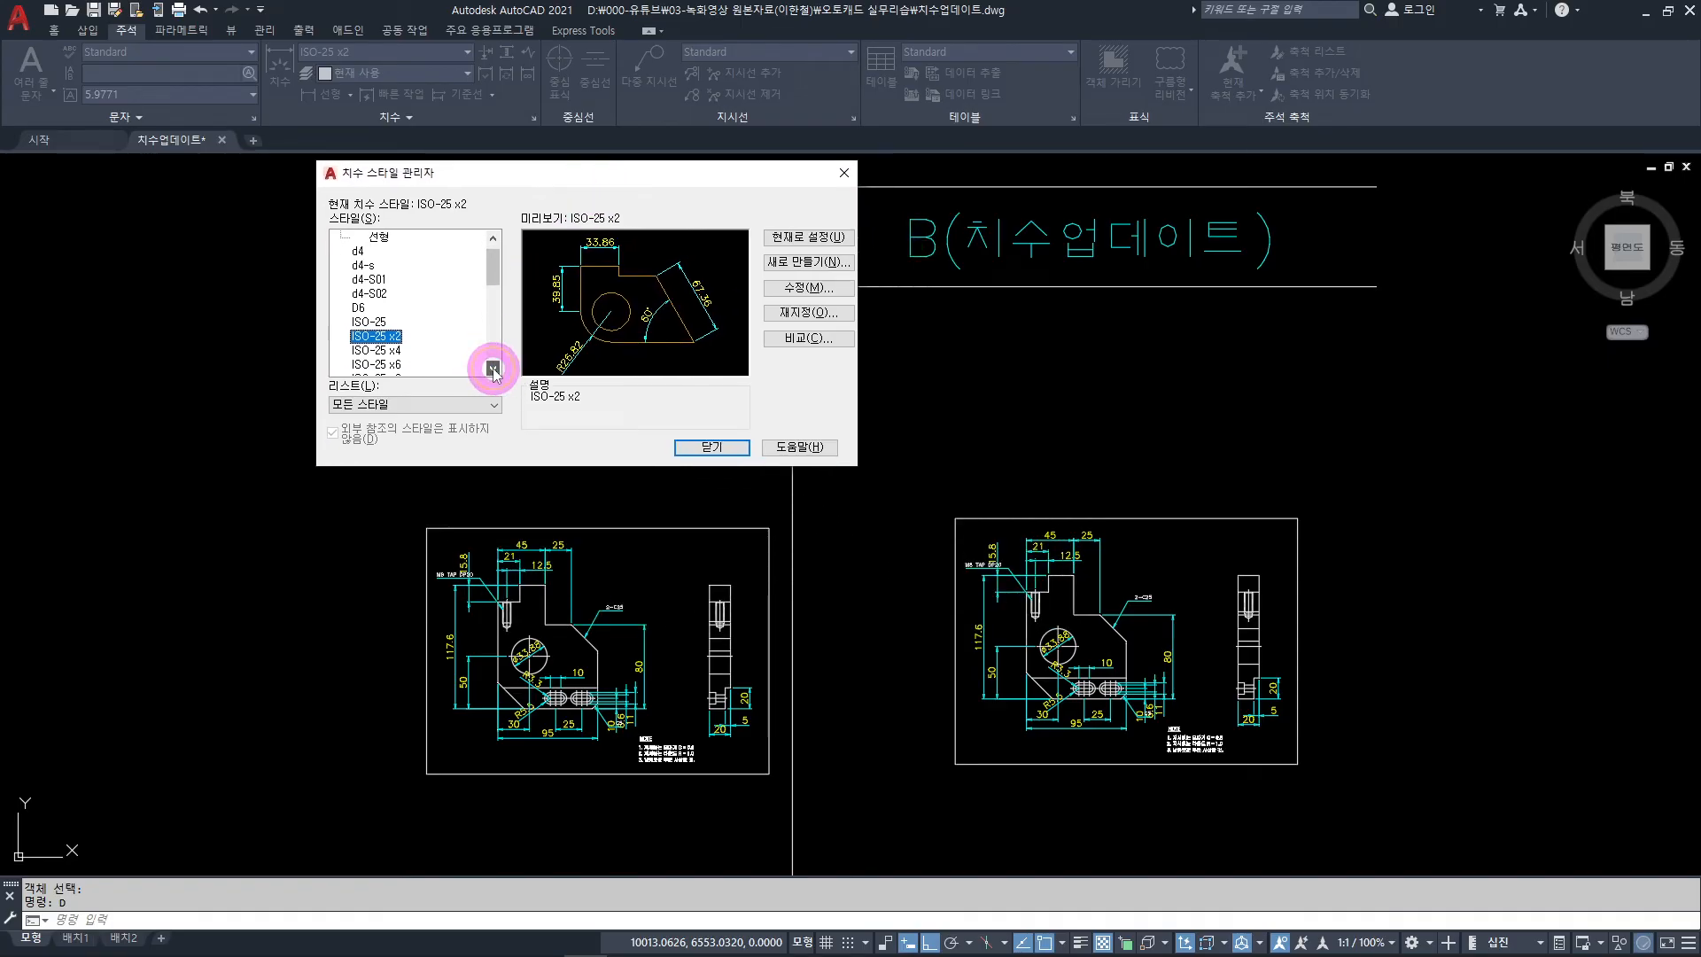
left_click(493, 367)
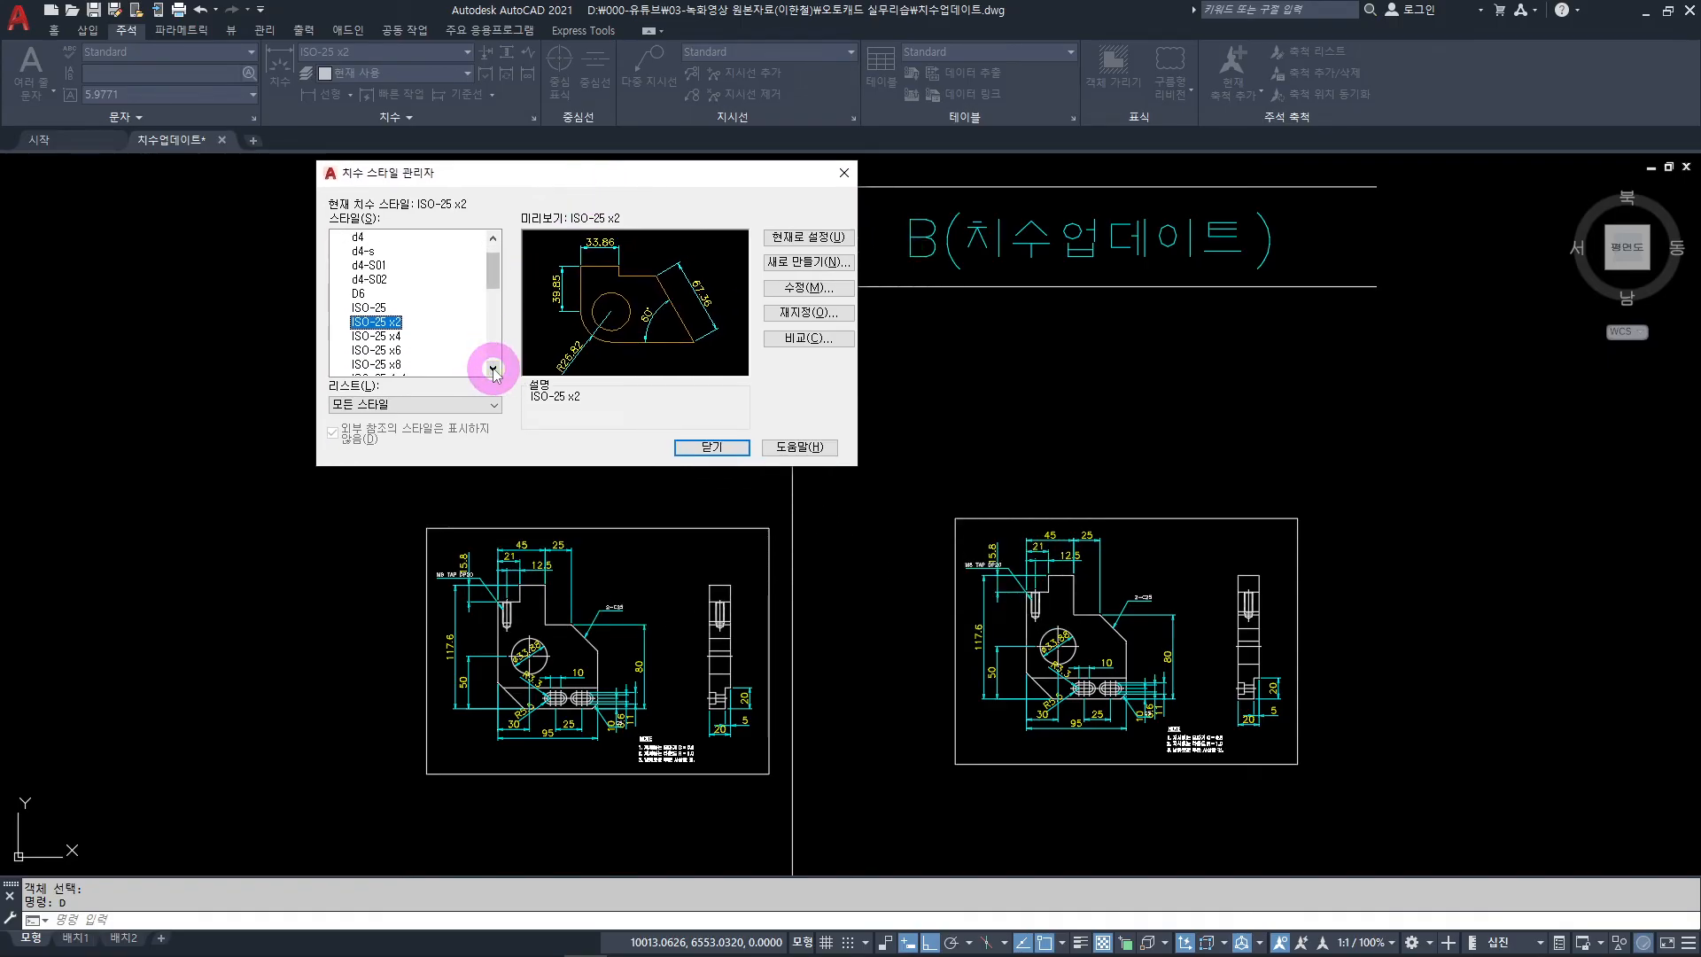
left_click(391, 350)
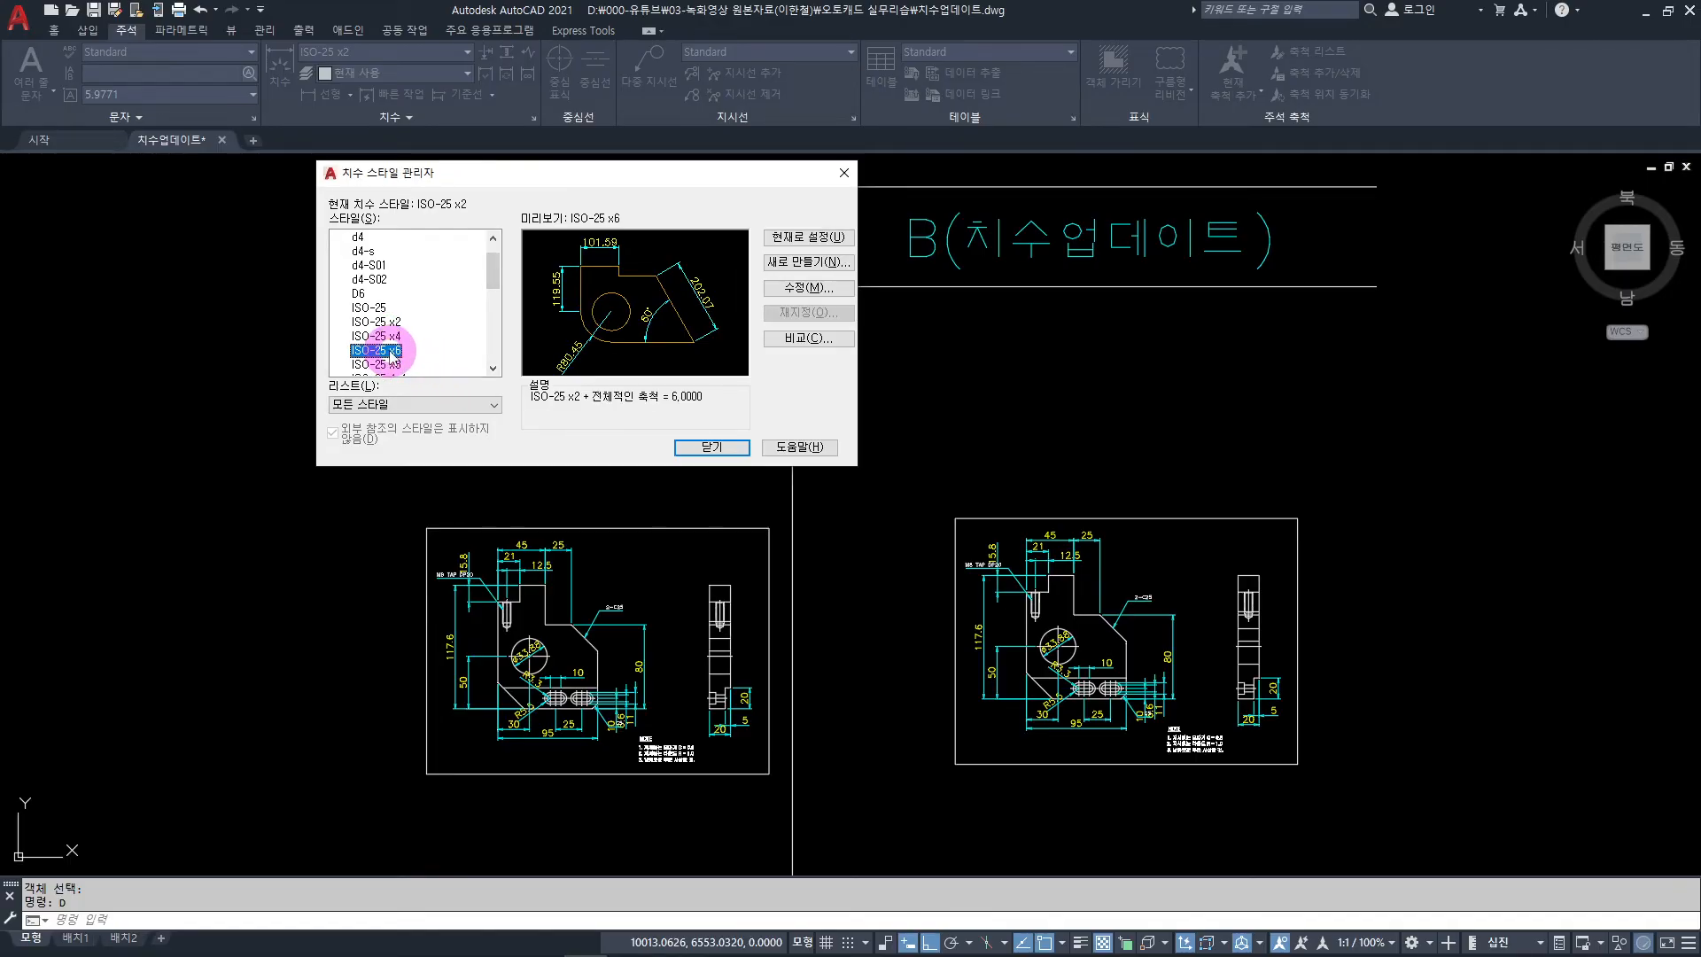
left_click(830, 239)
left_click(733, 448)
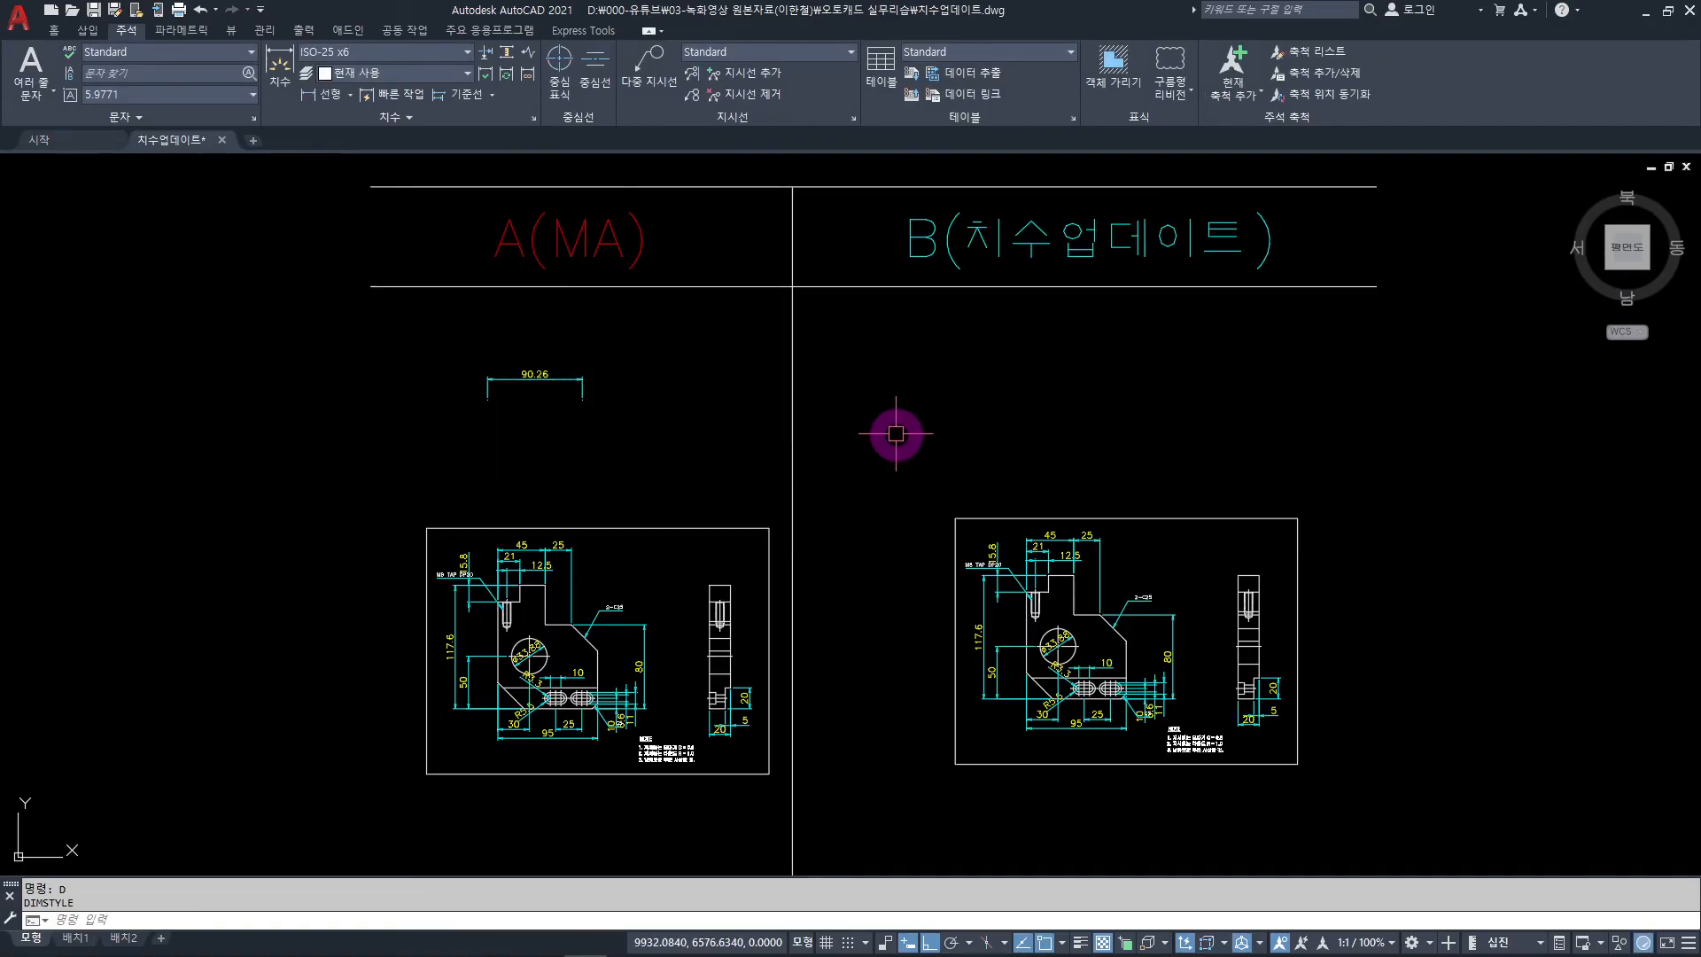
Place a horizontal linear sample dimension about 235 long in the empty space above the B(치수업데이트) drawing
left_click(316, 98)
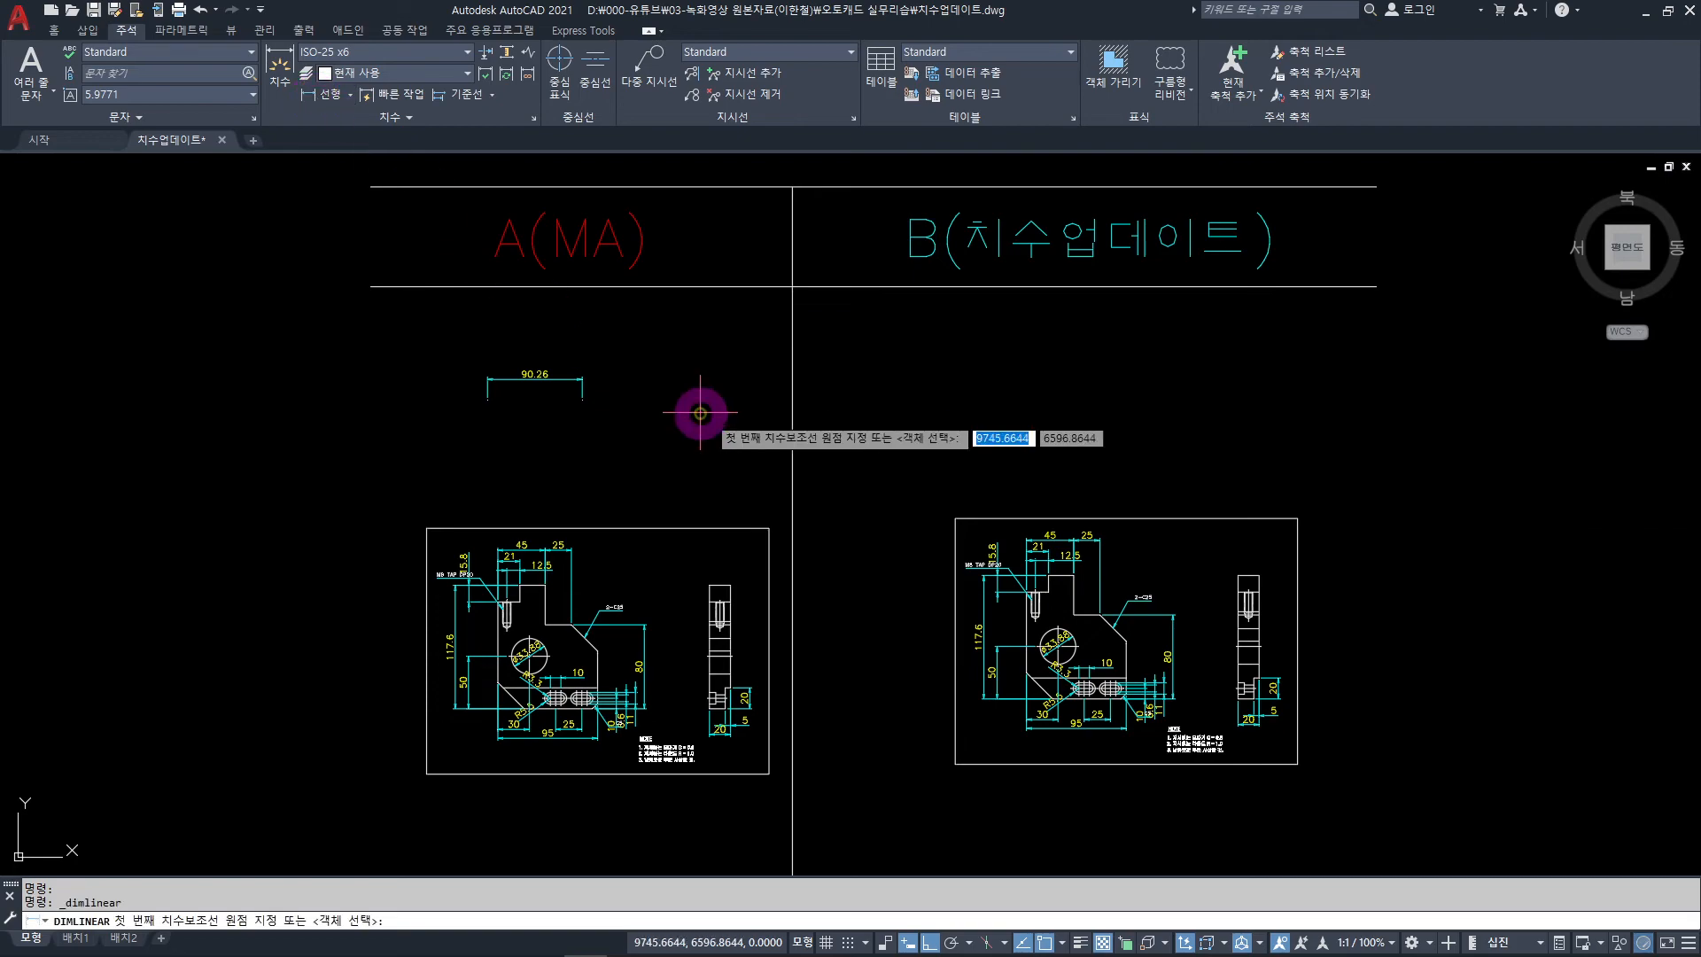
left_click(904, 398)
left_click(1152, 414)
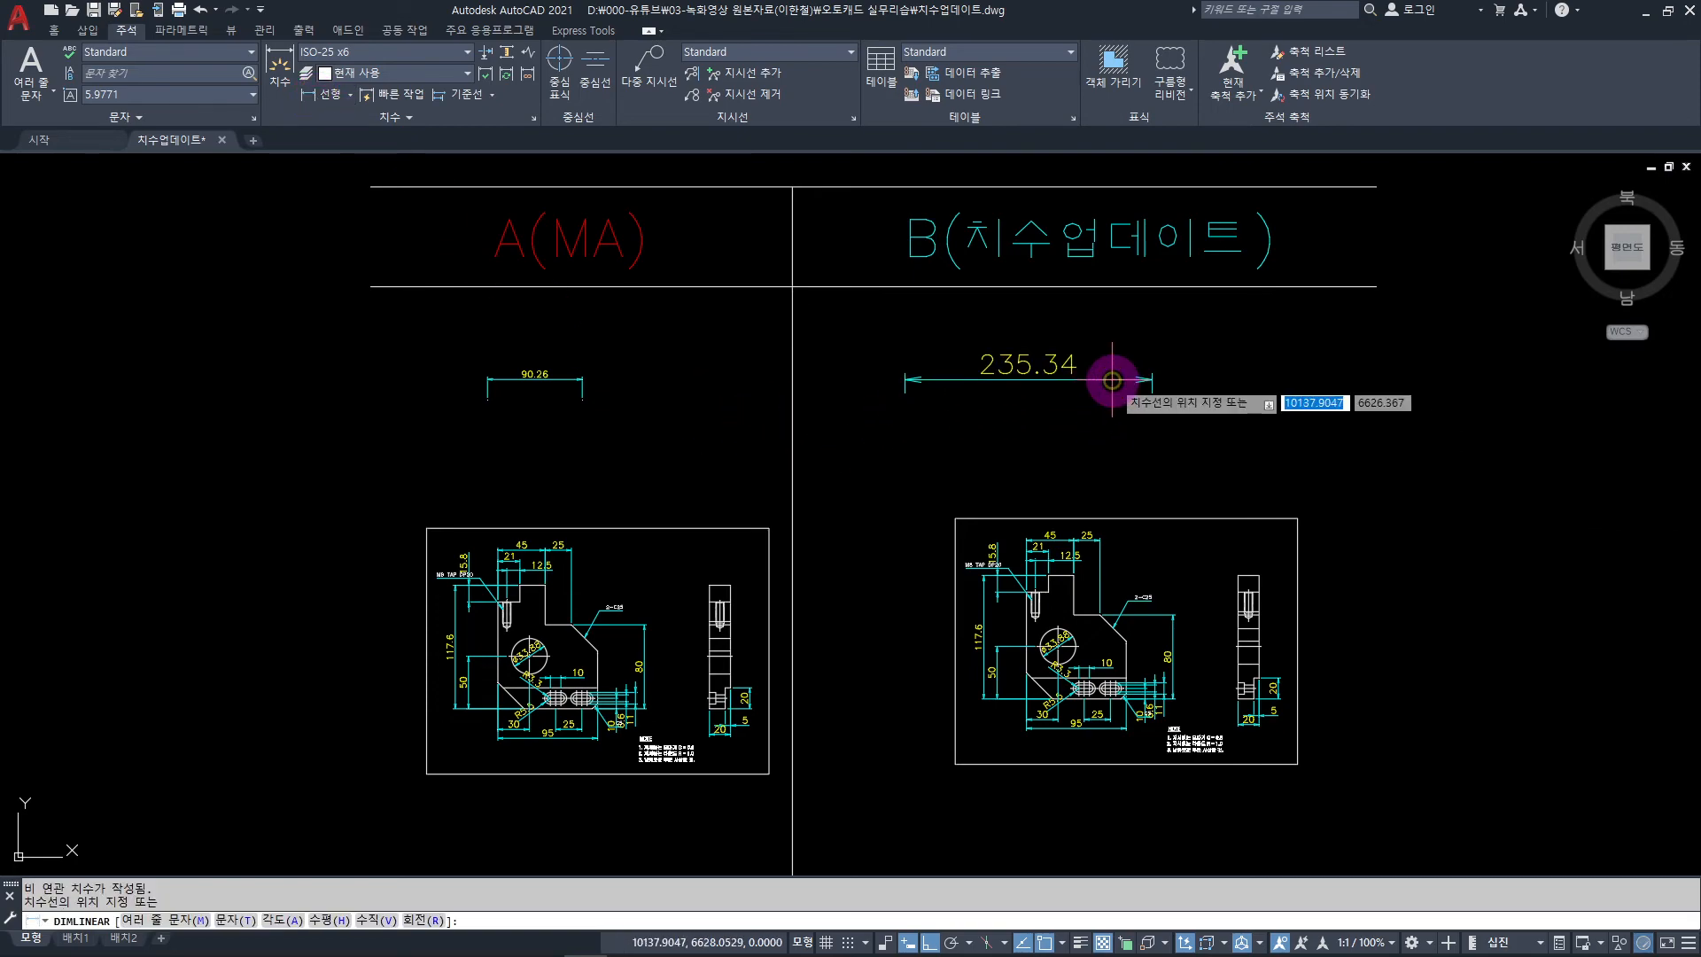
left_click(1102, 359)
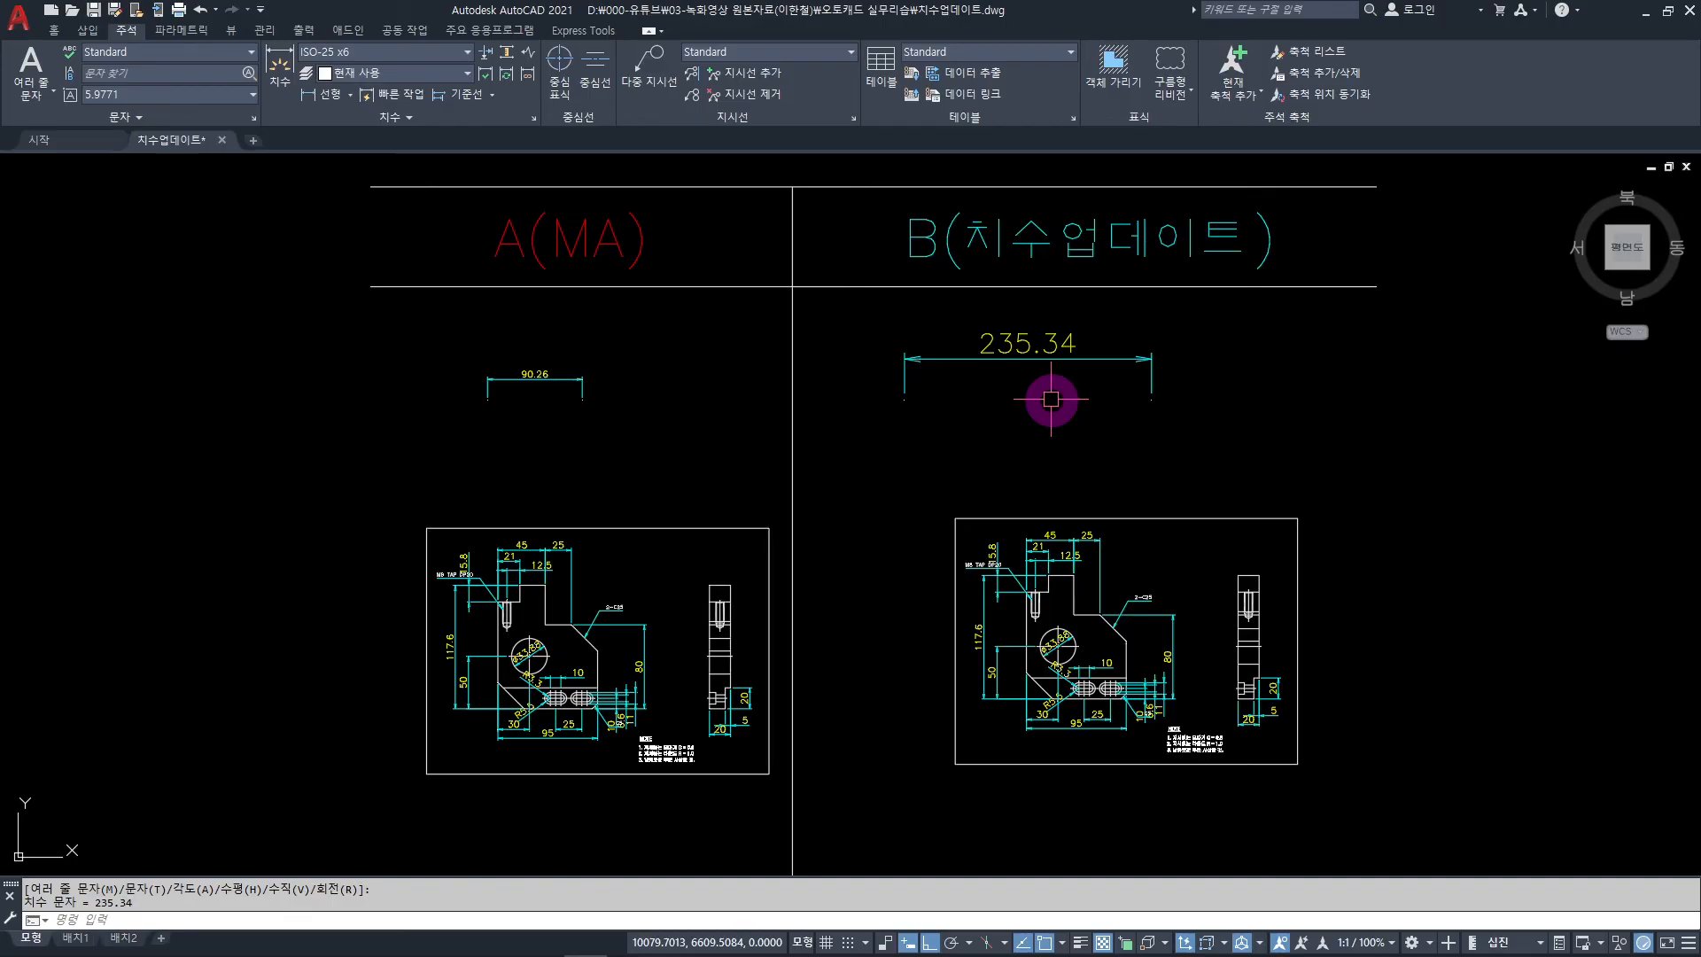
Apply the current ISO-25 x6 style to all dimensions of the B(치수업데이트) drawing with Dimension Update
left_click(506, 73)
left_click(1360, 481)
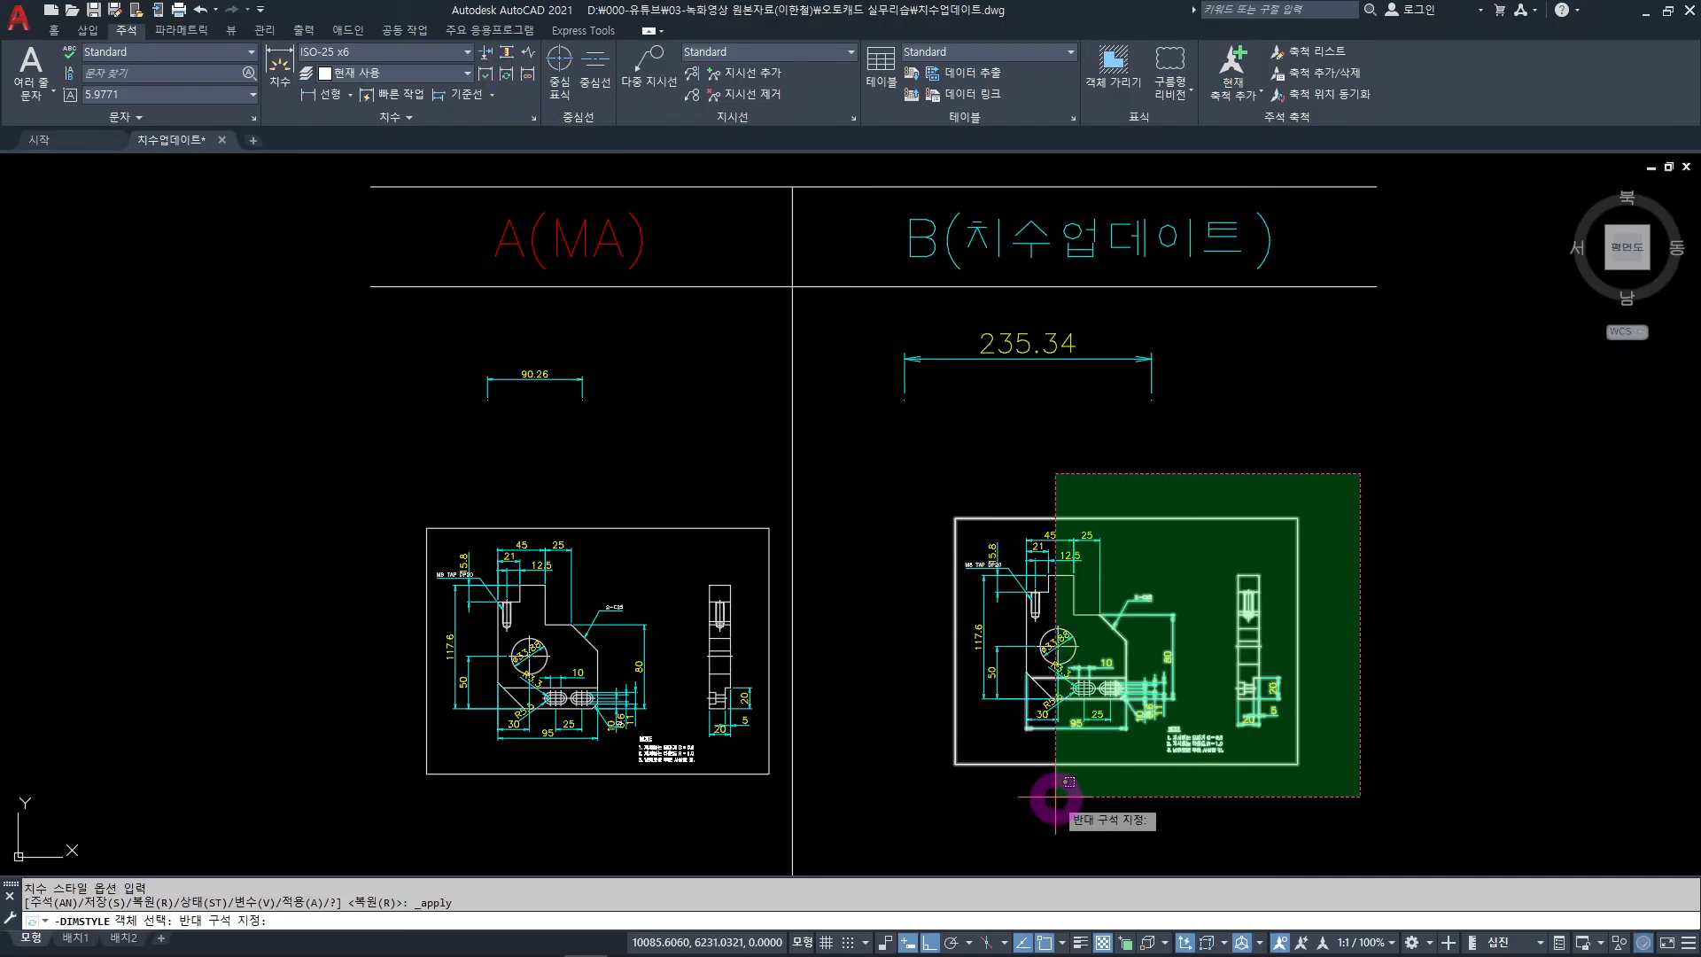
left_click(918, 802)
key("Return")
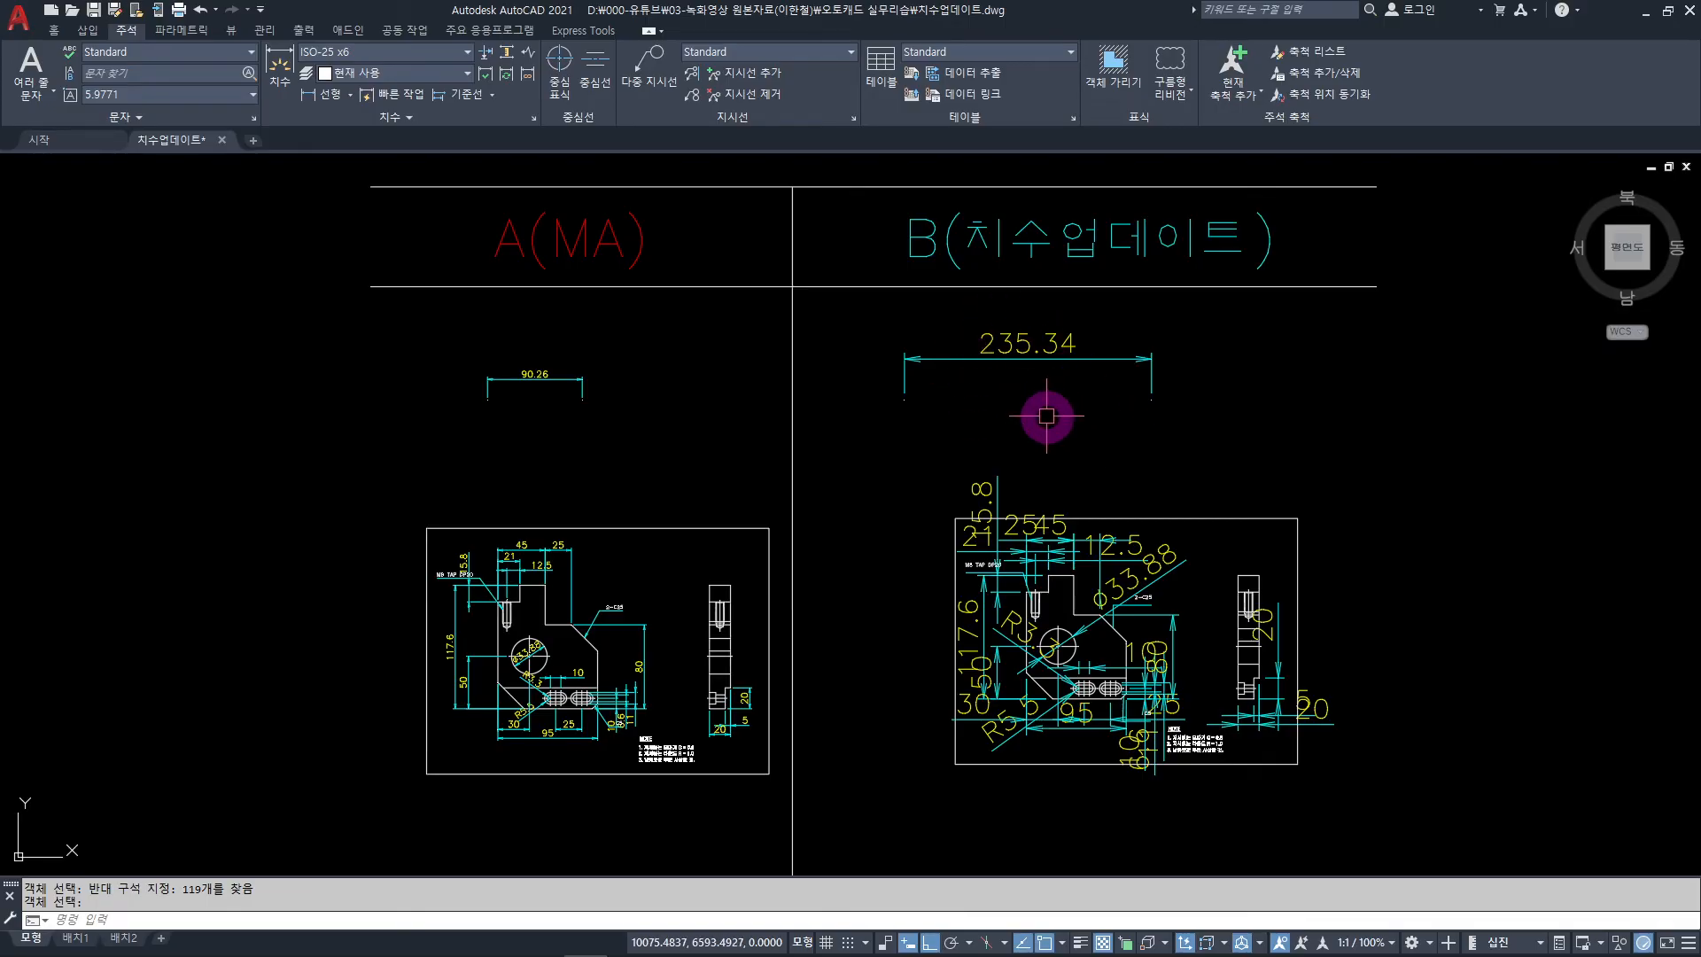
key("Escape")
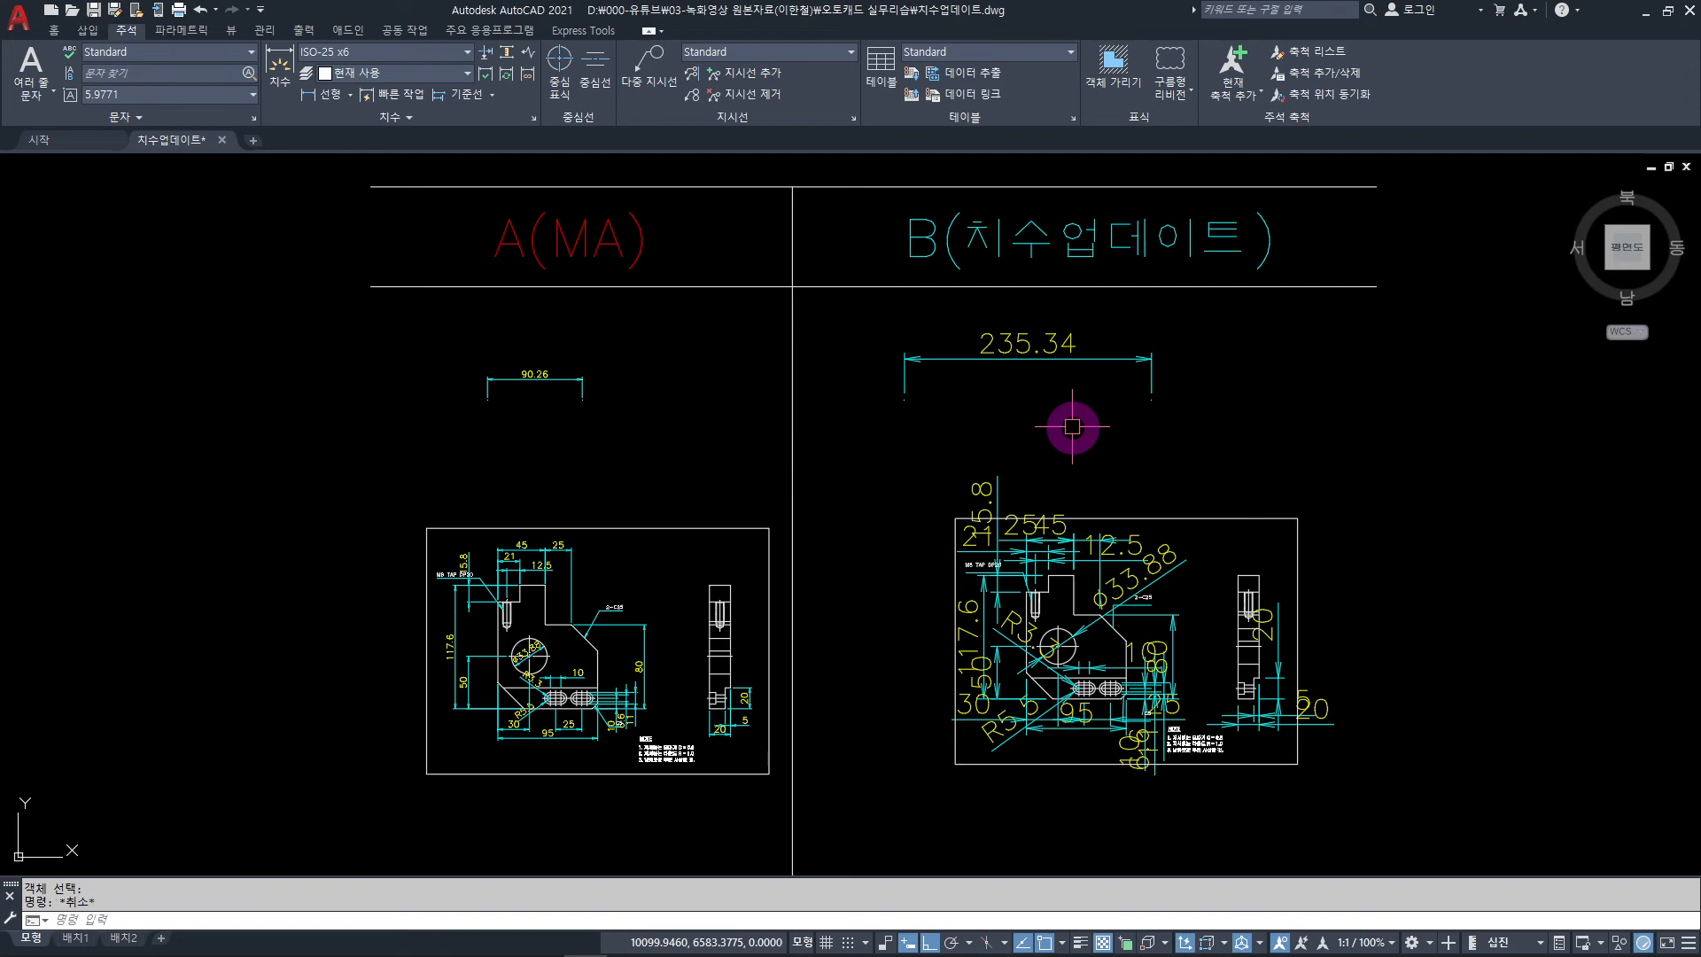
Make ISO-25 x2 the current dimension style in the Dimension Style Manager
type("d")
key("Return")
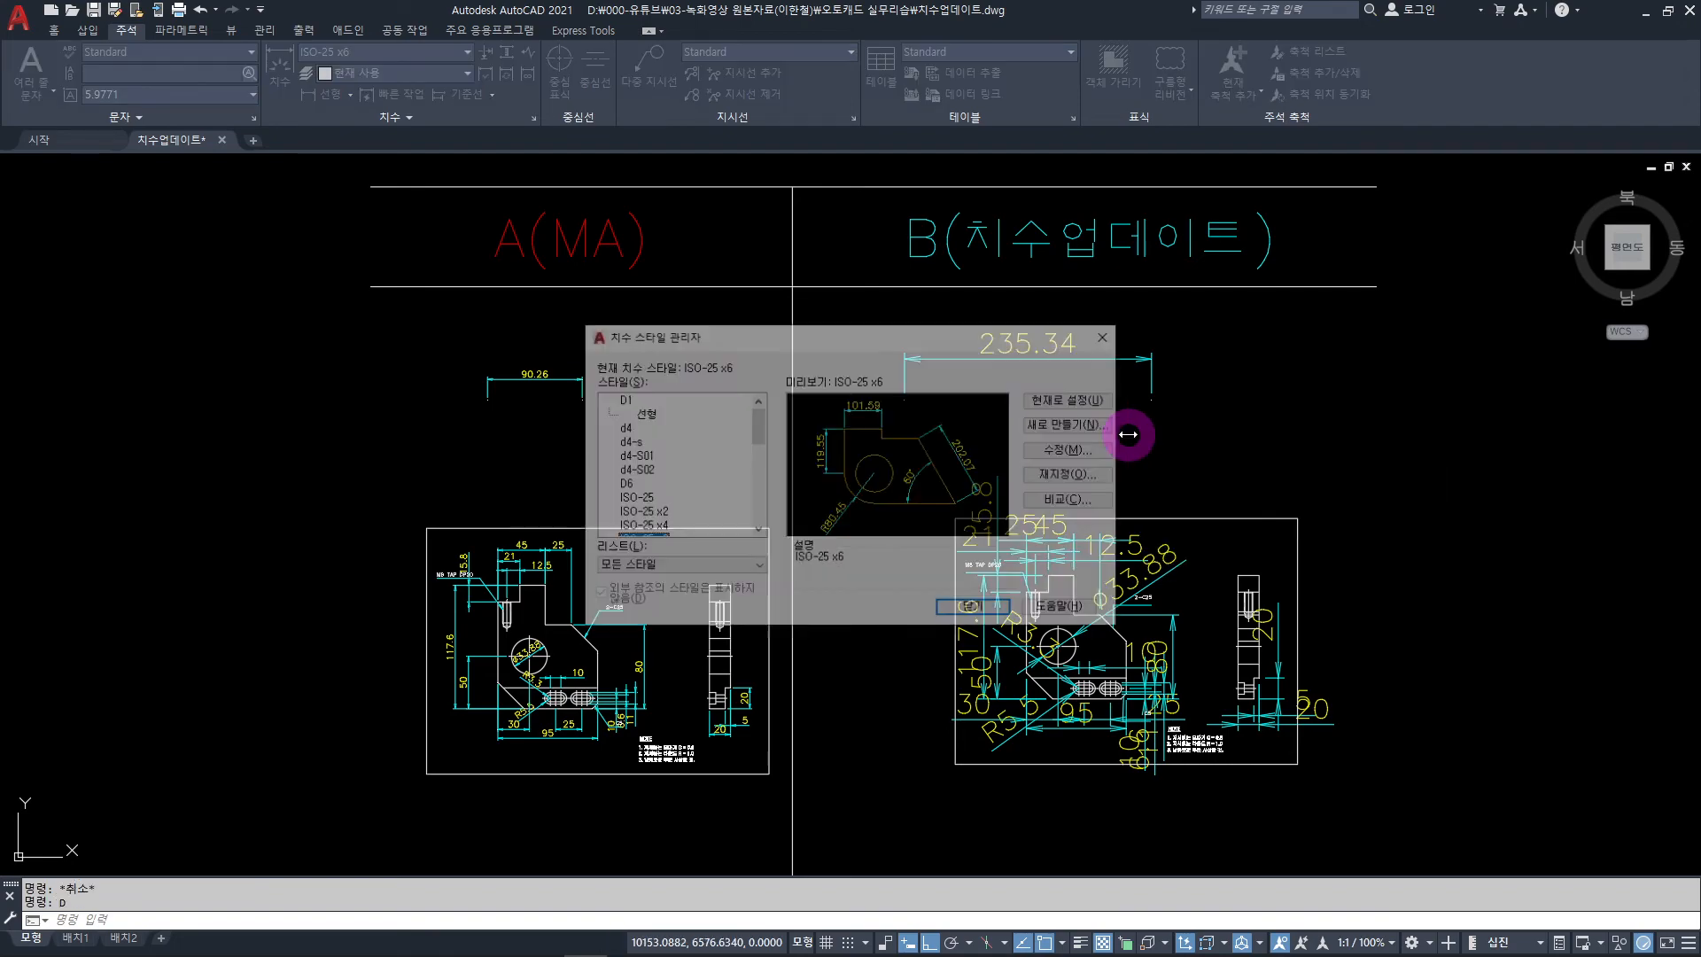
left_click(647, 514)
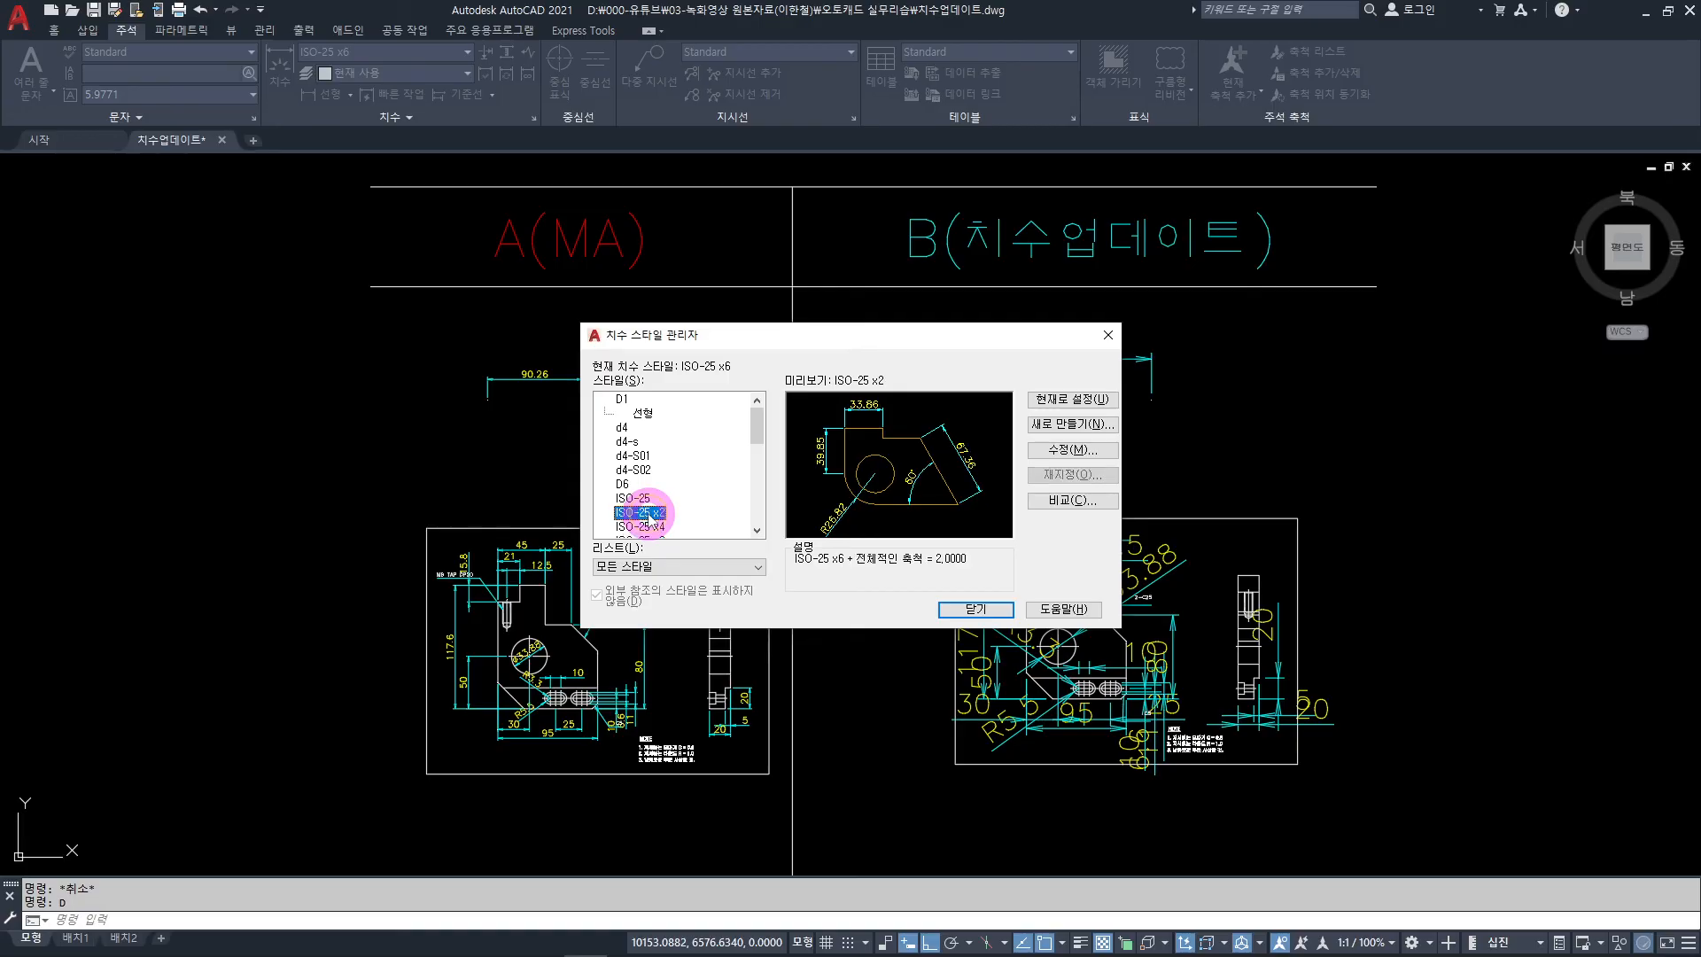
left_click(1082, 399)
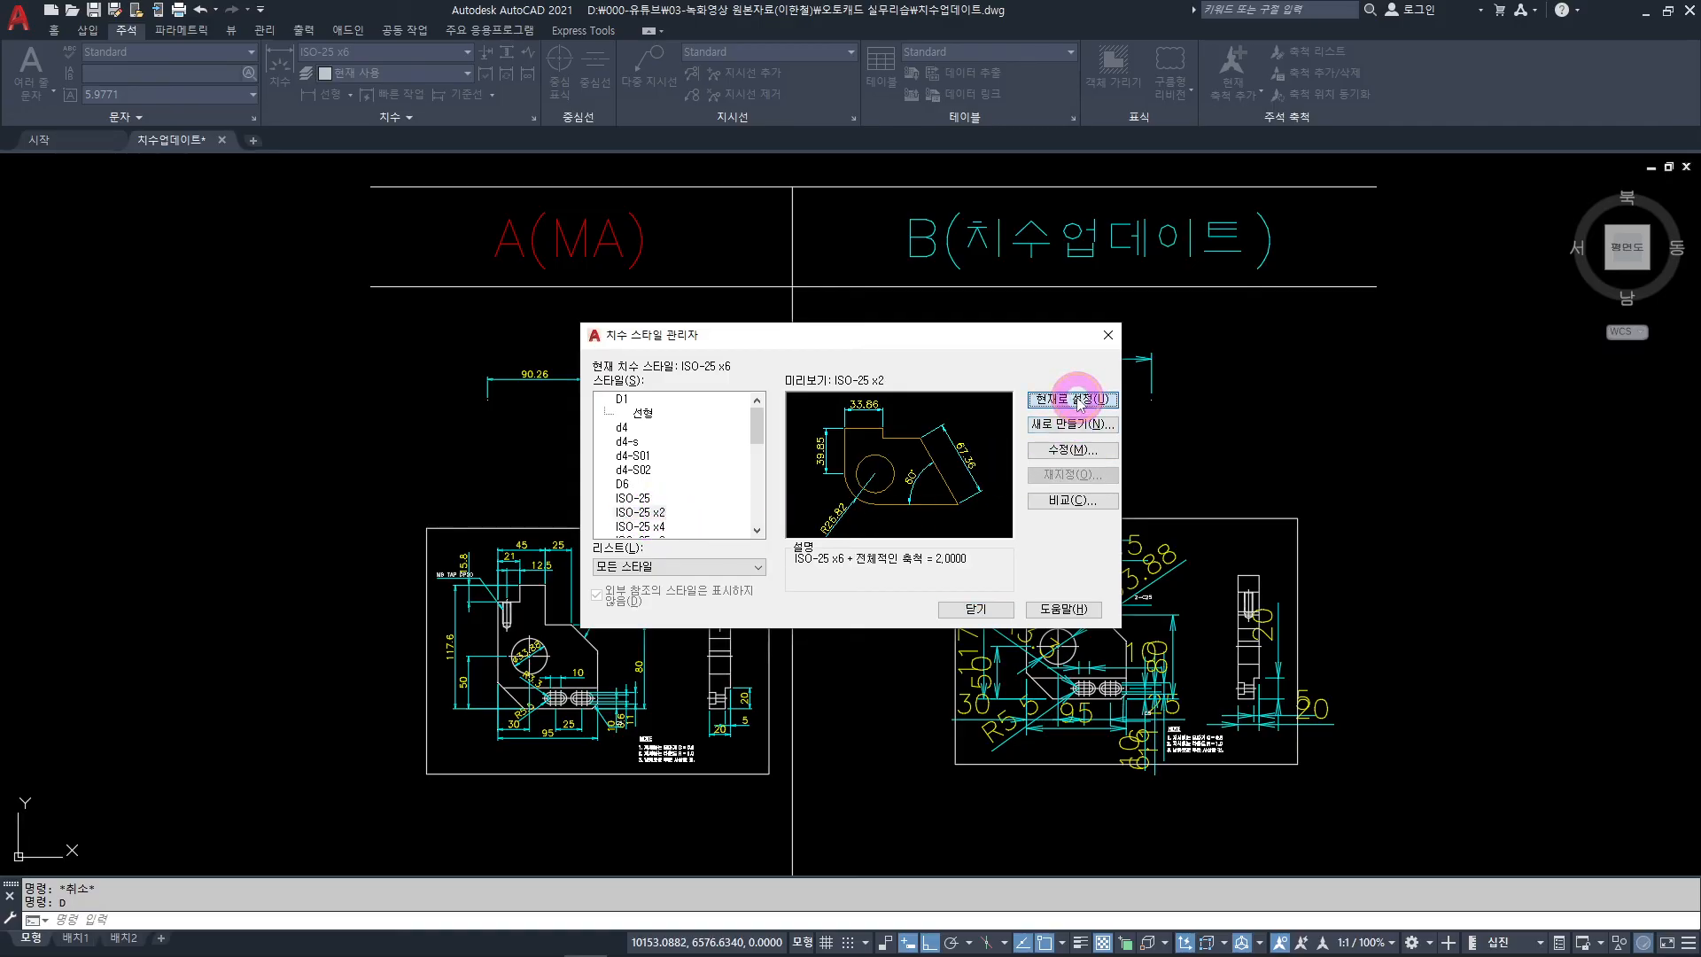
left_click(982, 610)
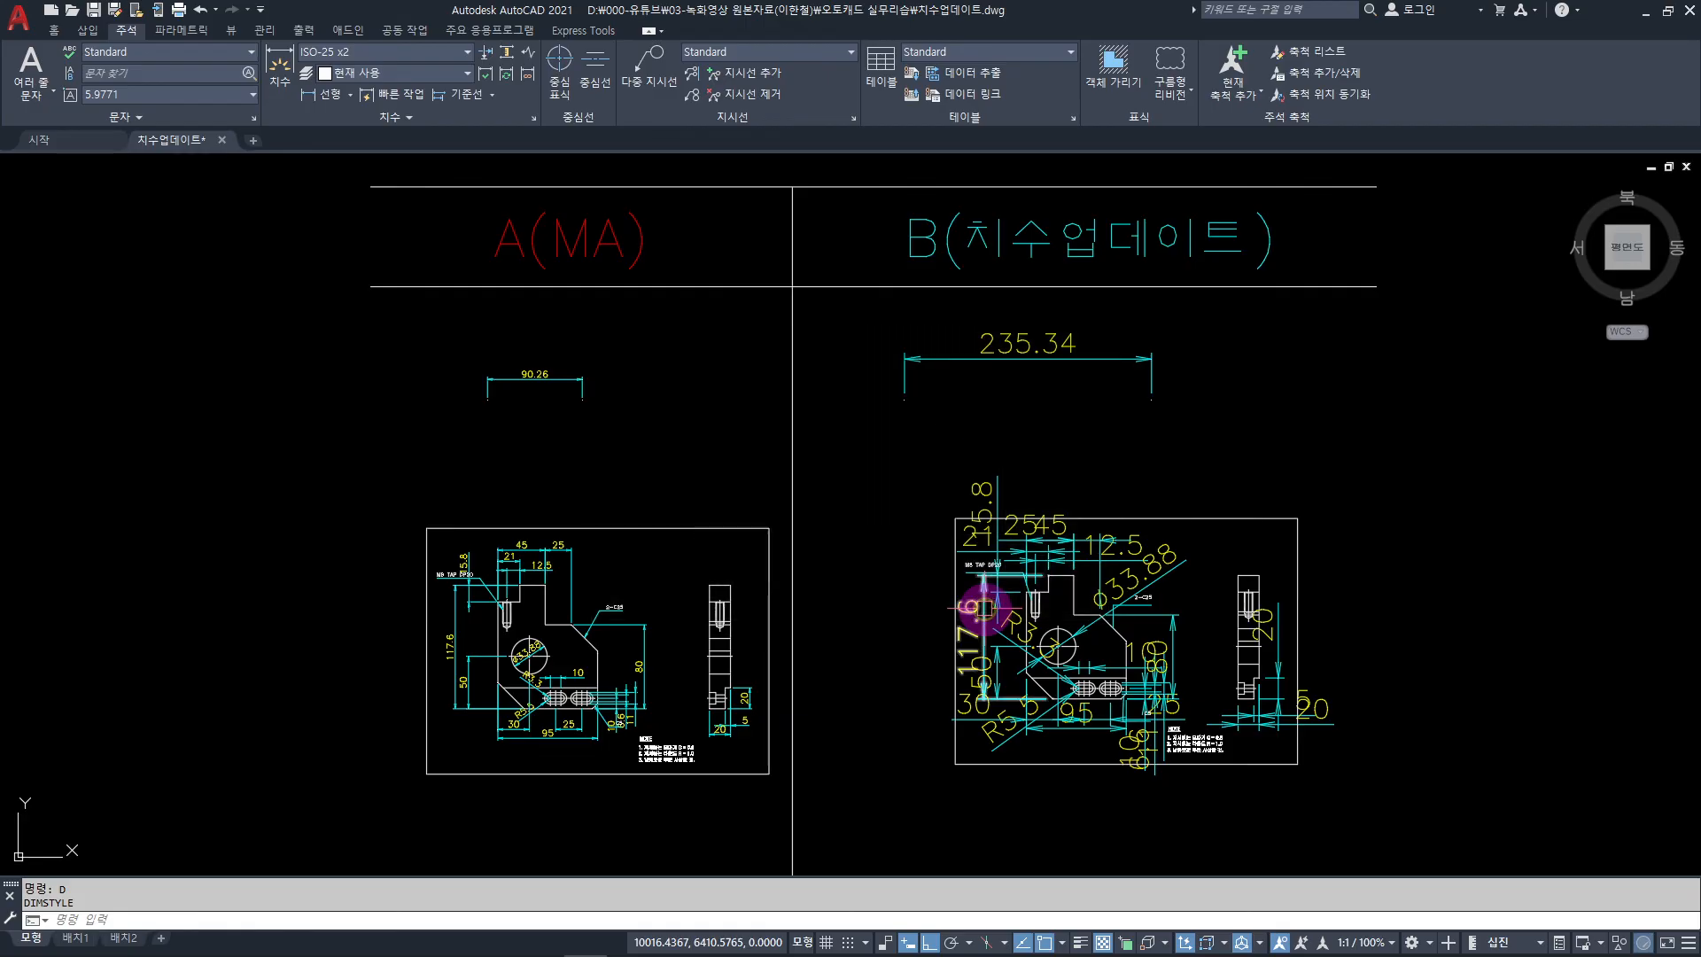
Place a second horizontal linear sample dimension about 116 long to the right of the large sample dimension above the B drawing
left_click(316, 98)
left_click(1228, 375)
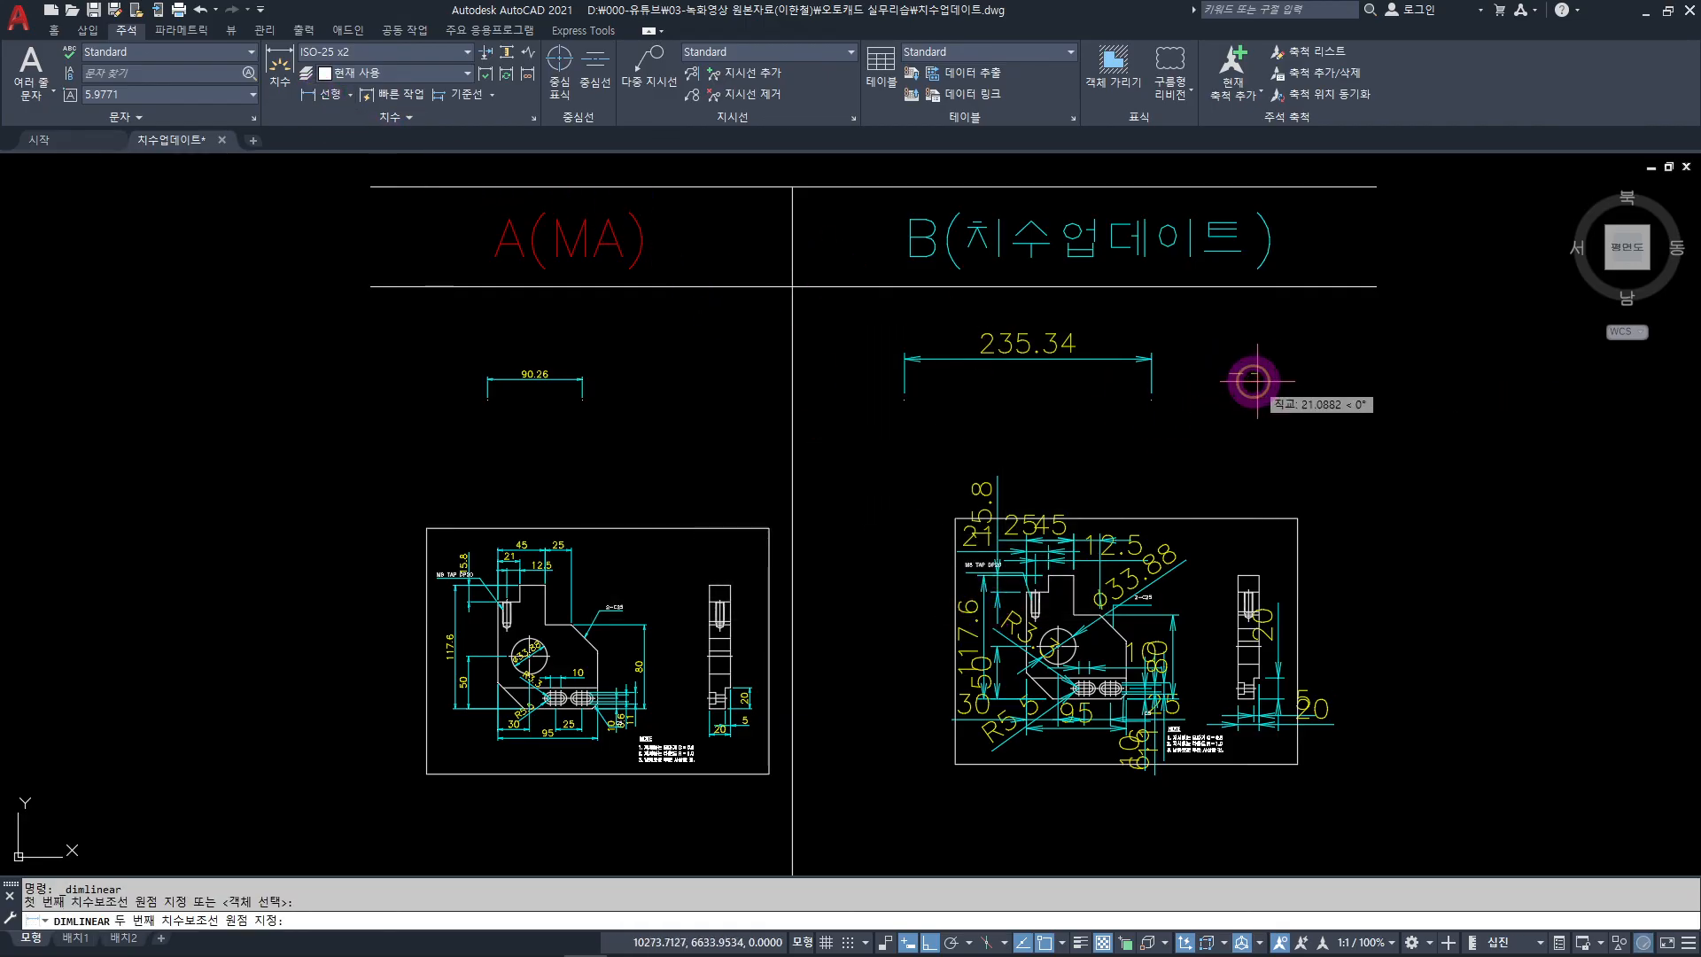
left_click(1350, 374)
left_click(1326, 355)
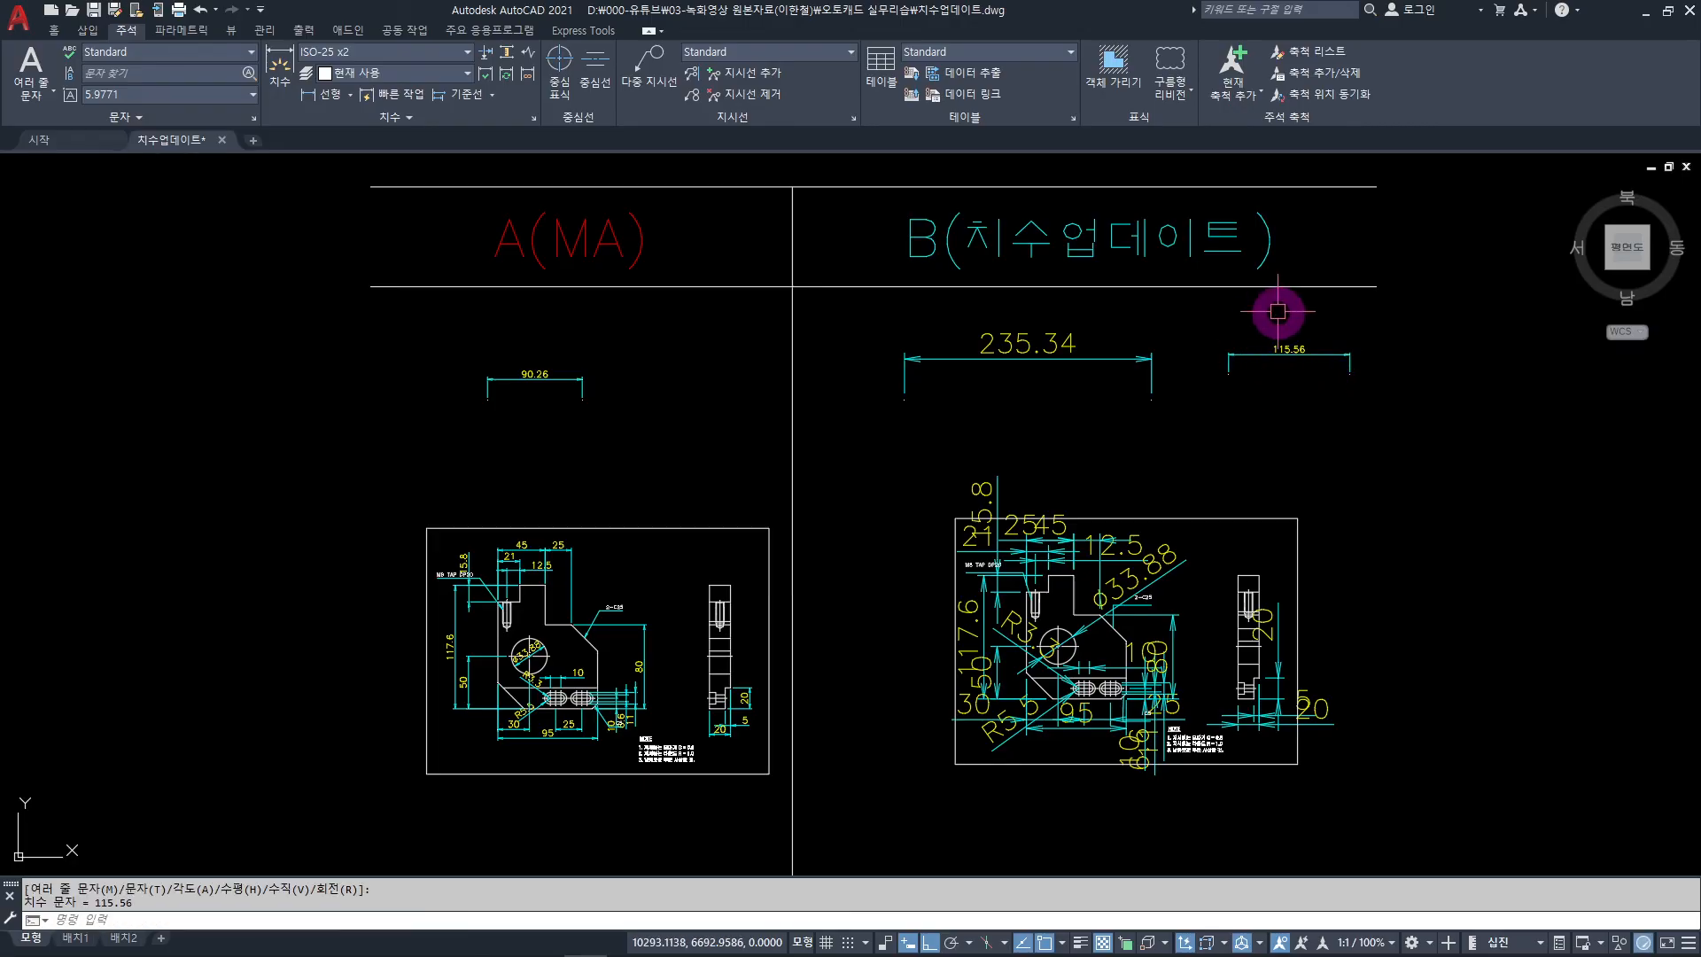
key("Escape")
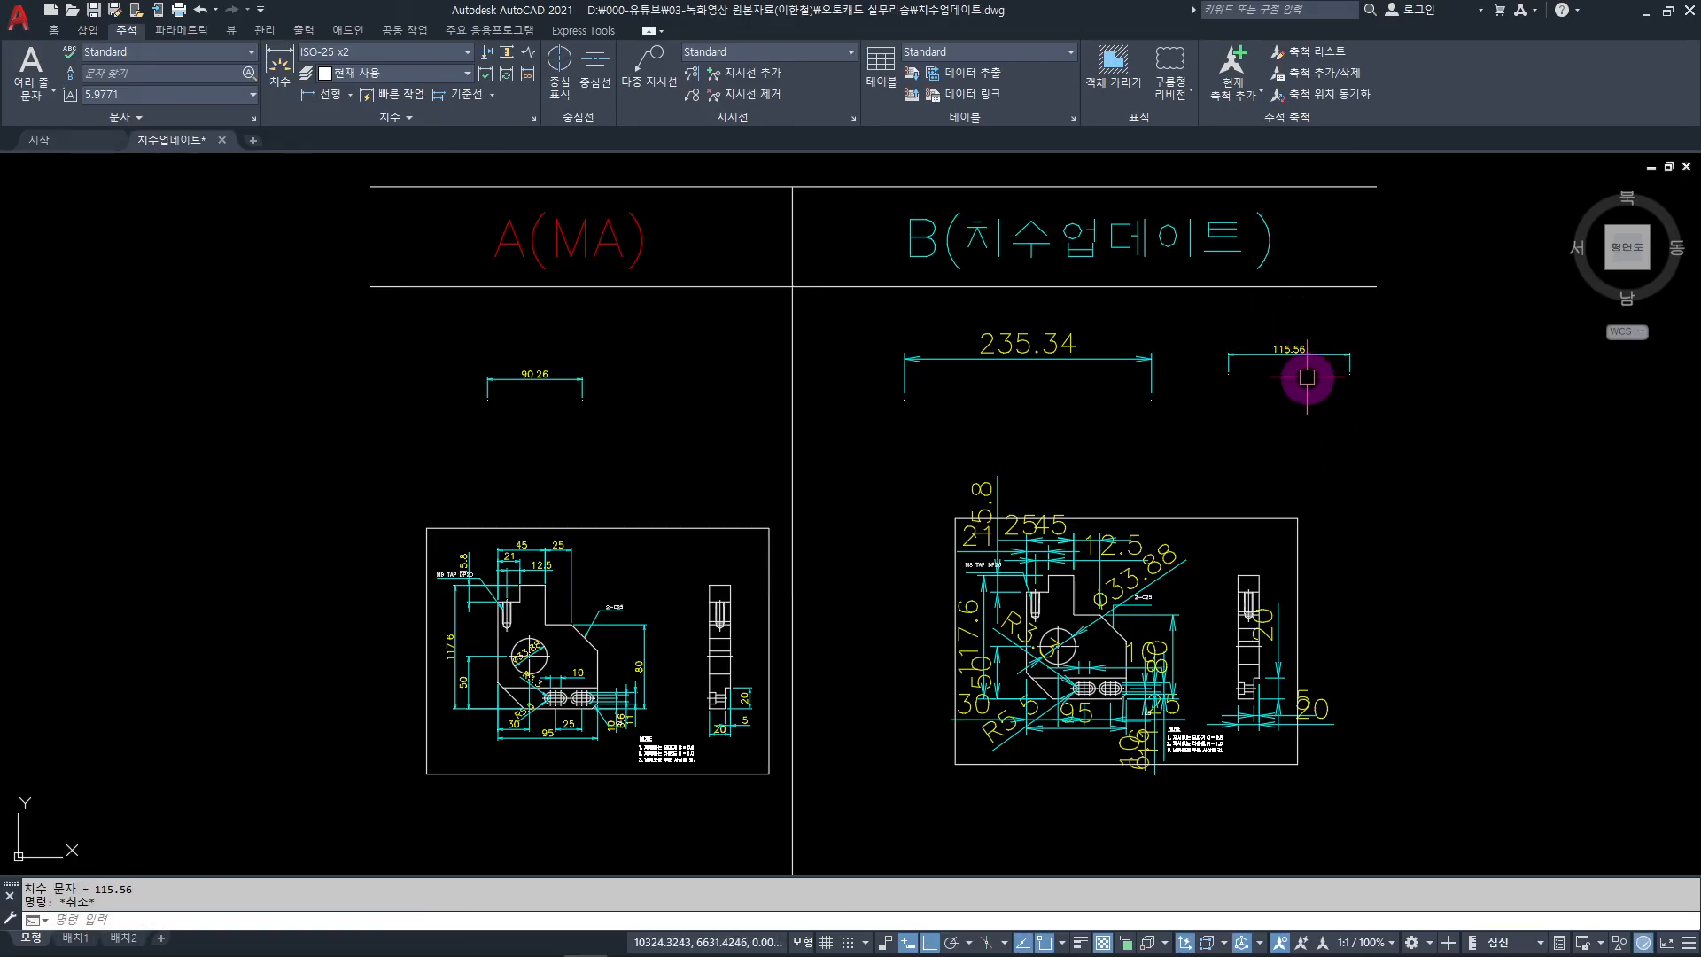
Update all dimensions of the B(치수업데이트) drawing to the current ISO-25 x2 style with Dimension Update
left_click(510, 81)
left_click(1398, 481)
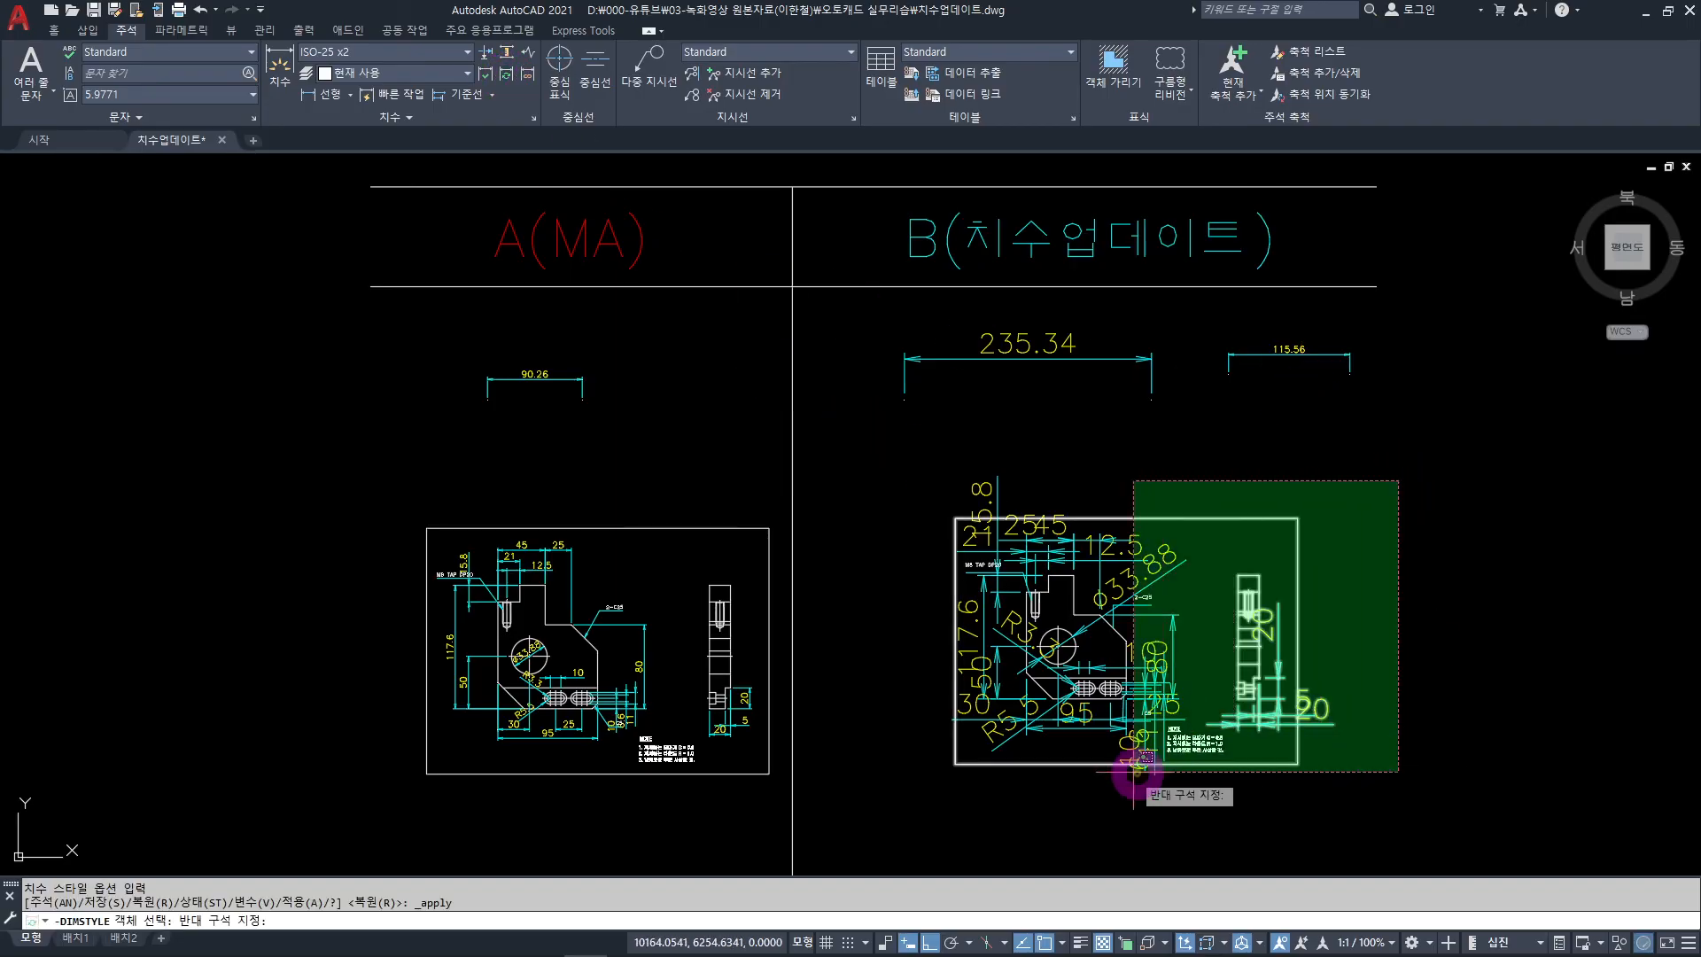
left_click(926, 795)
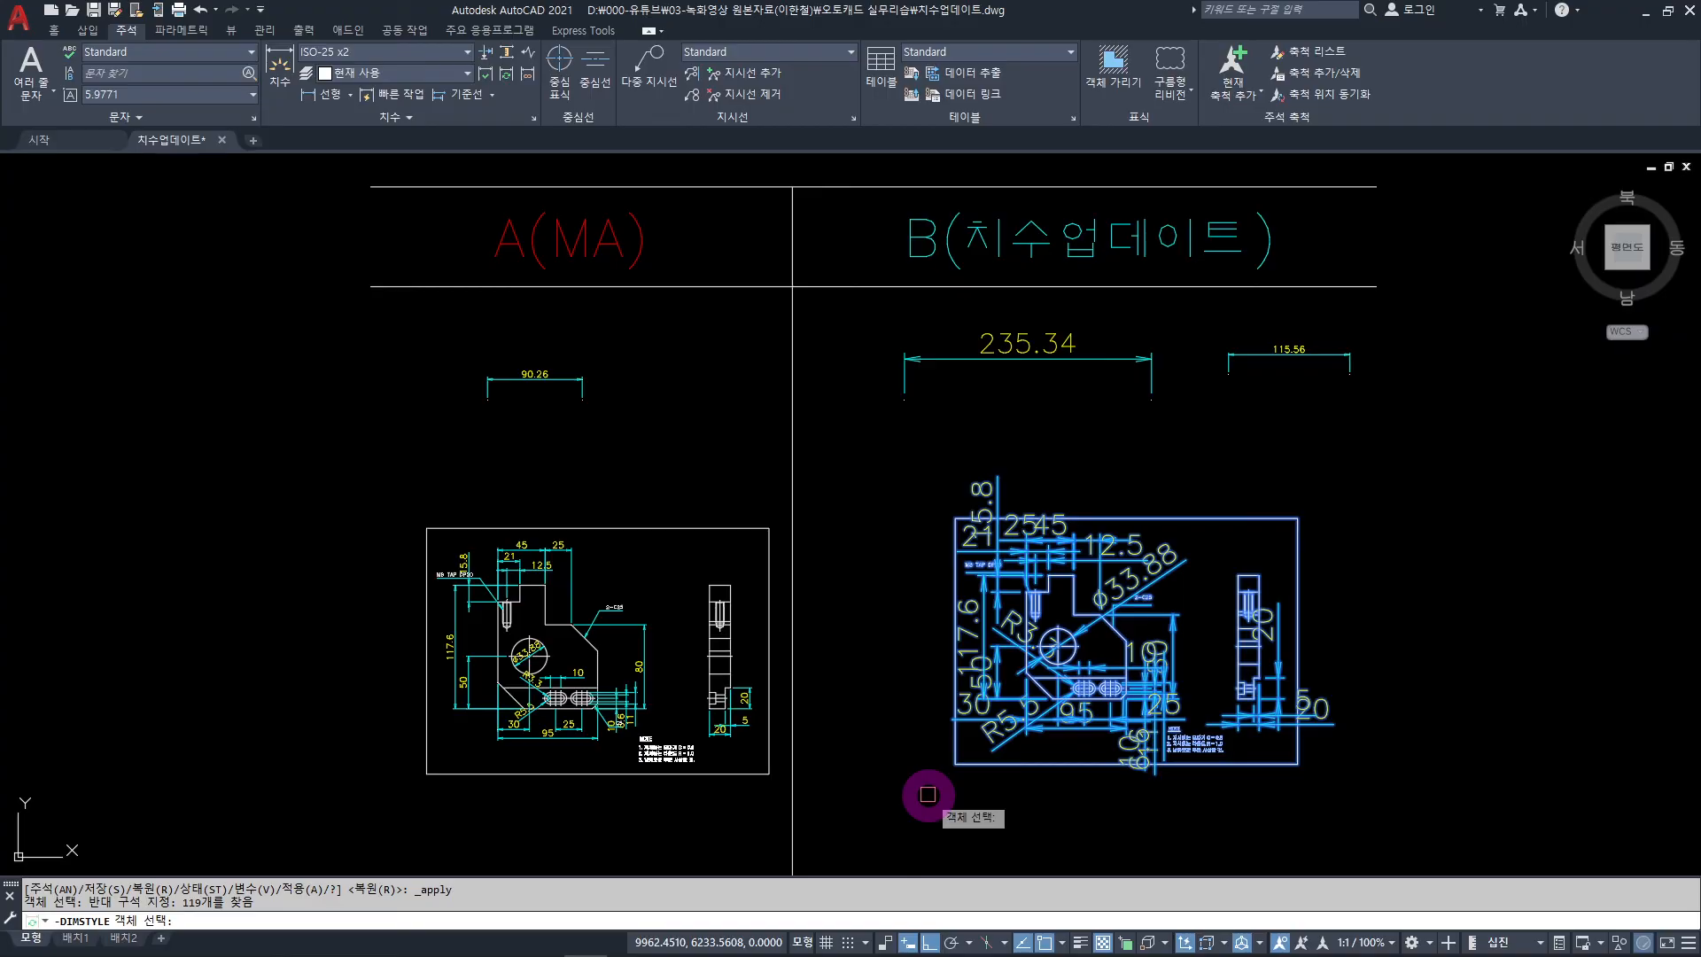
key("Return")
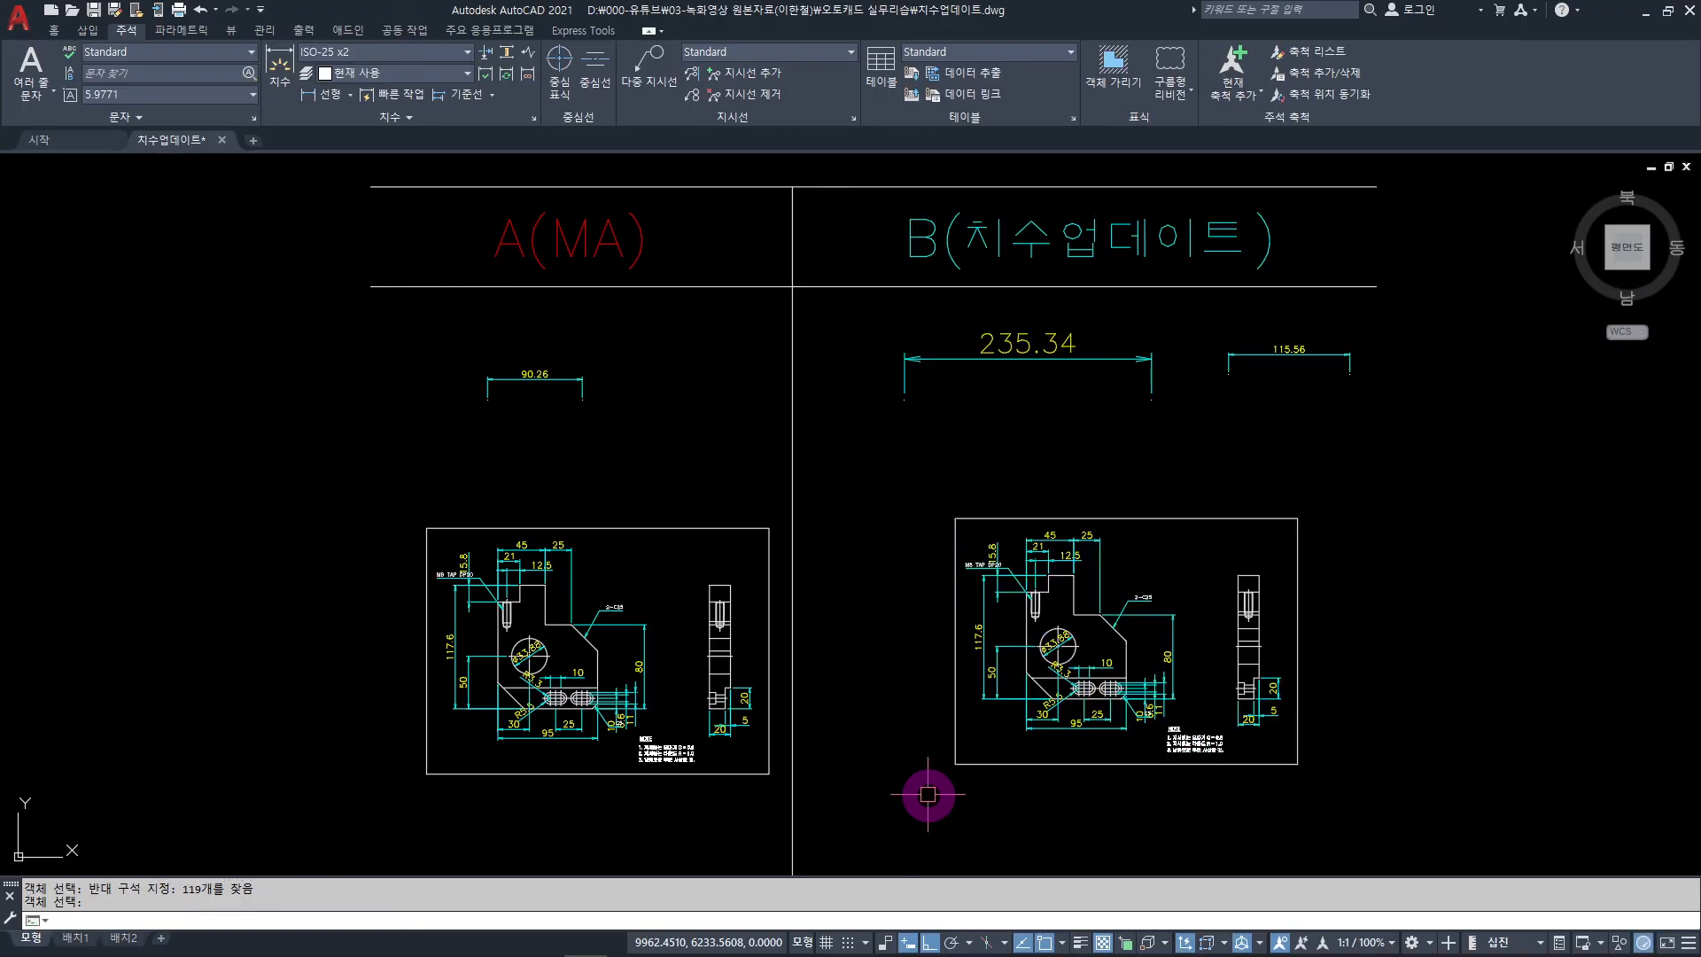